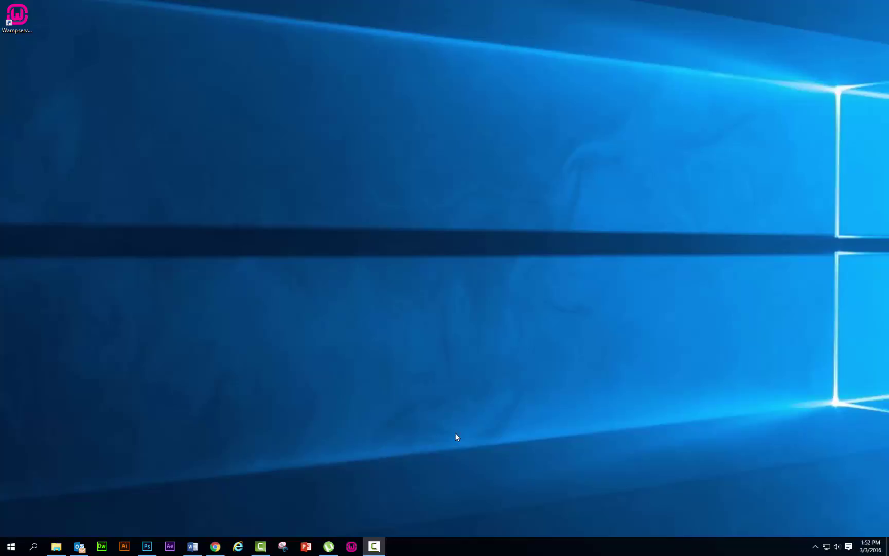
- Get wordpress-4.4.2.zip from wordpress.org's Download page in a new Chrome tab
left_click(215, 546)
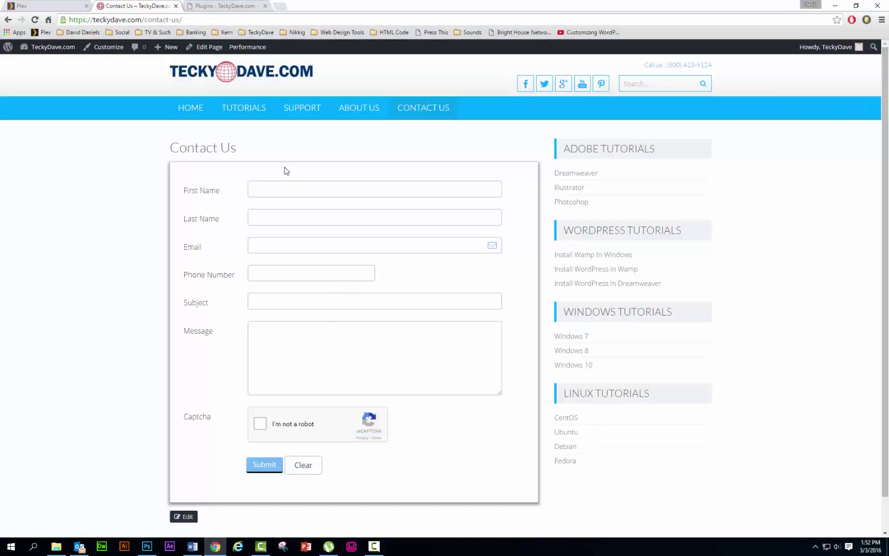
left_click(282, 6)
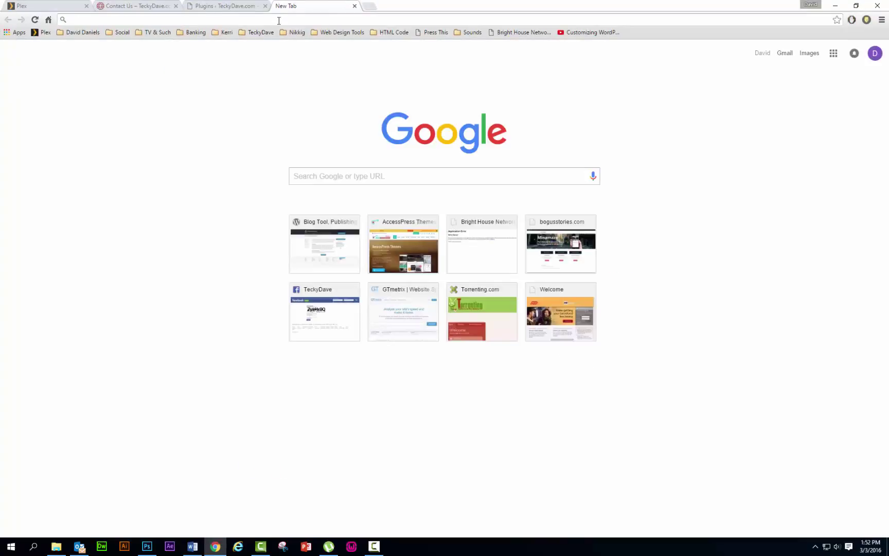
type("wordp")
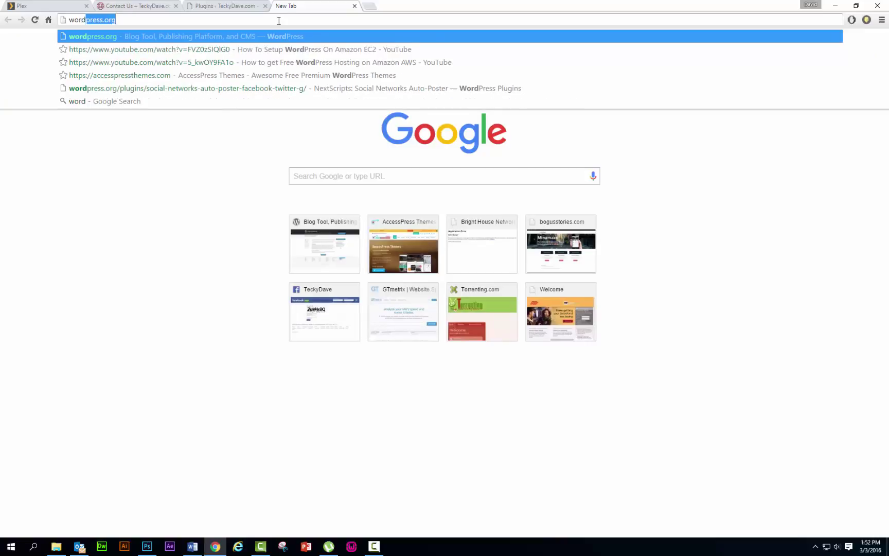
type("ress.")
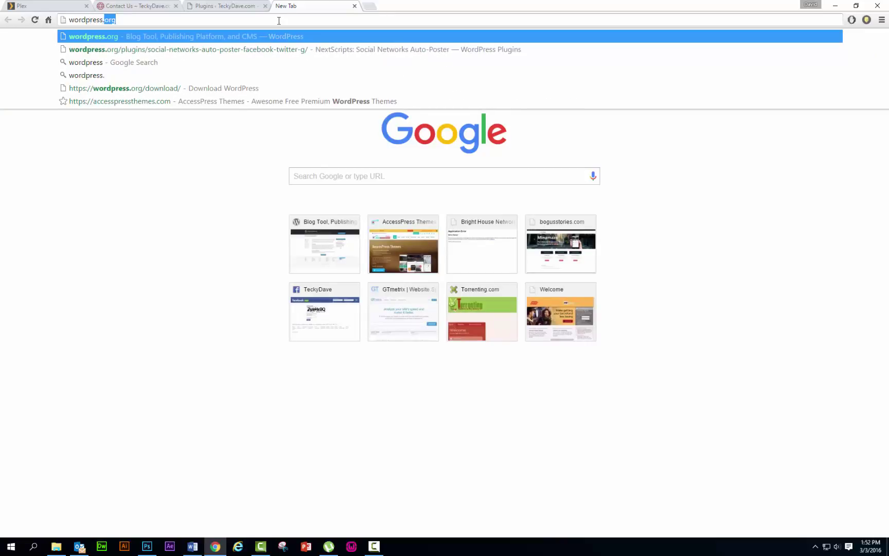
type("org")
key("Return")
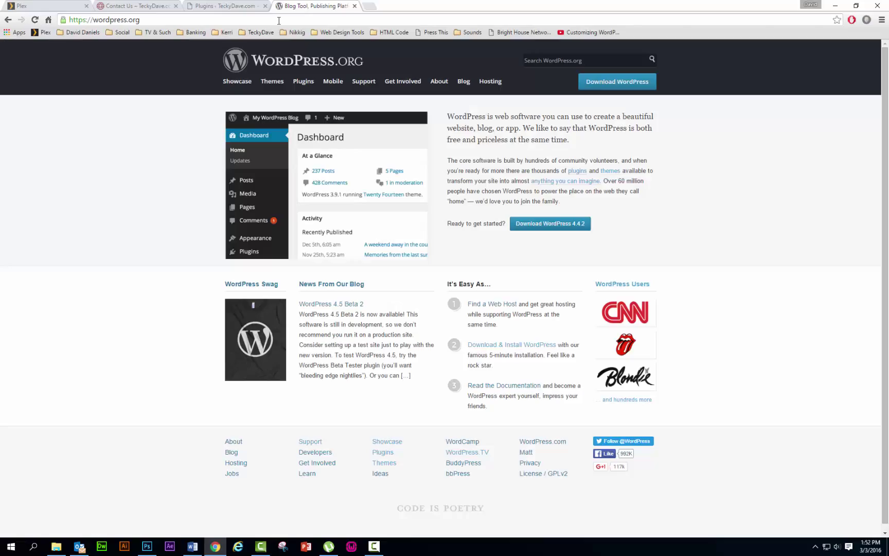
left_click(619, 85)
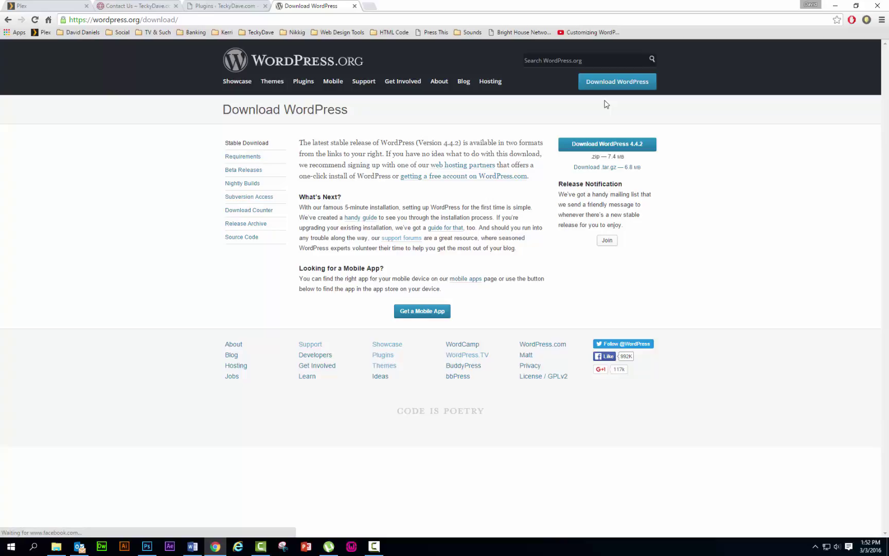
left_click(596, 149)
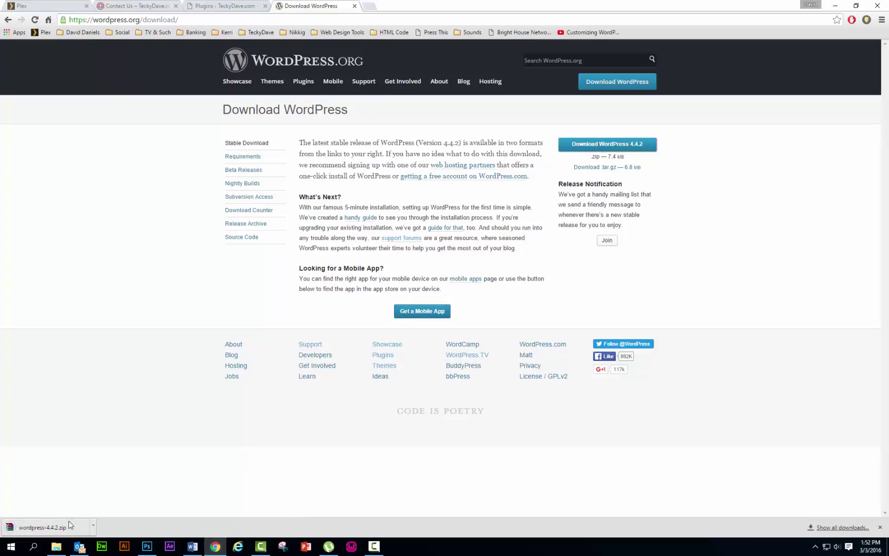
left_click_drag(54, 527, 55, 530)
- Minimise Chrome and launch WampServer from its desktop icon
left_click(835, 5)
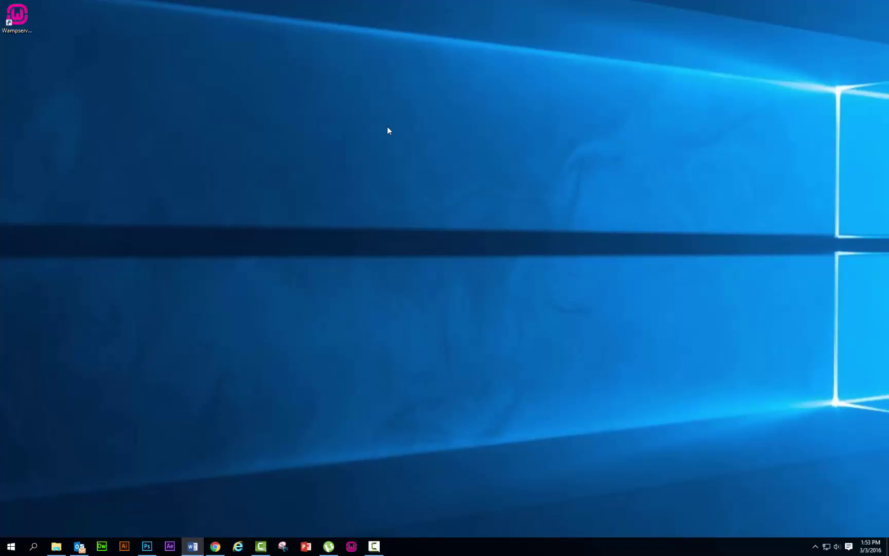
left_click(815, 547)
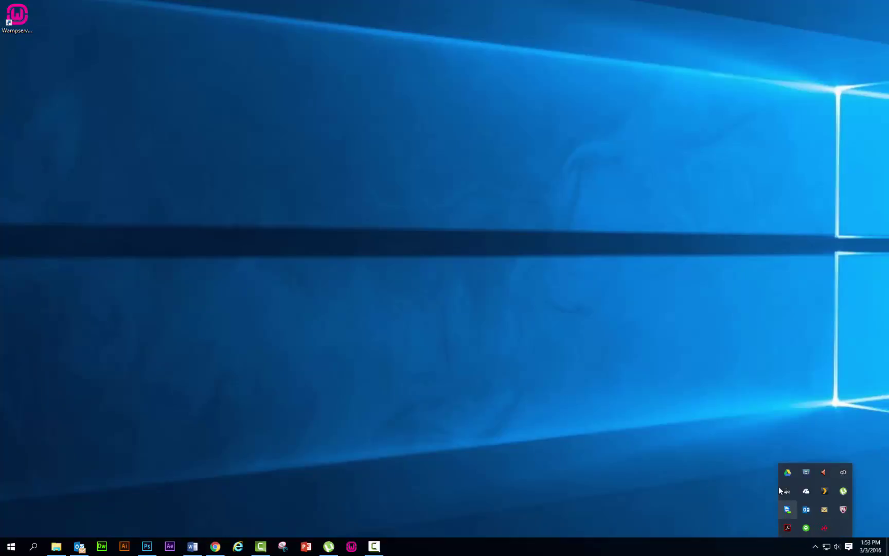
left_click(803, 550)
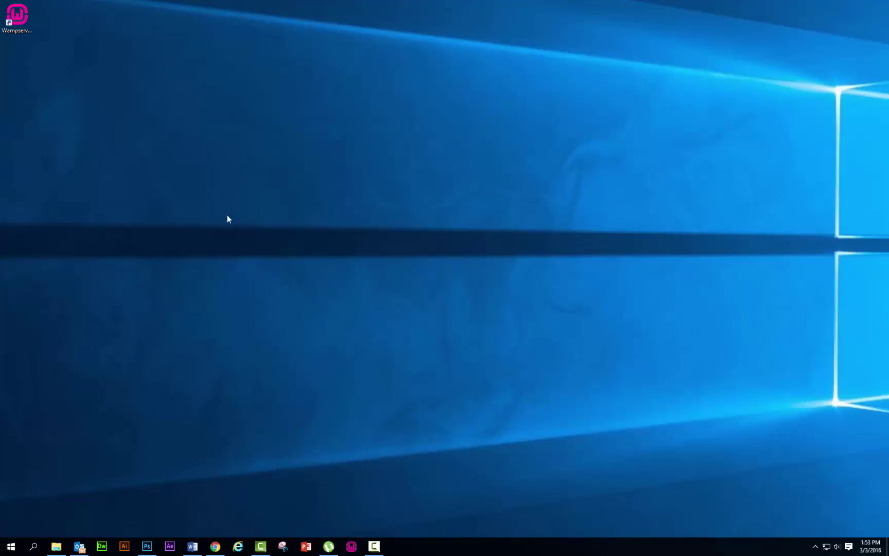
double_click(18, 24)
- Open the WampServer tray menu from the hidden system tray icons
mouse_move(817, 551)
left_click(806, 548)
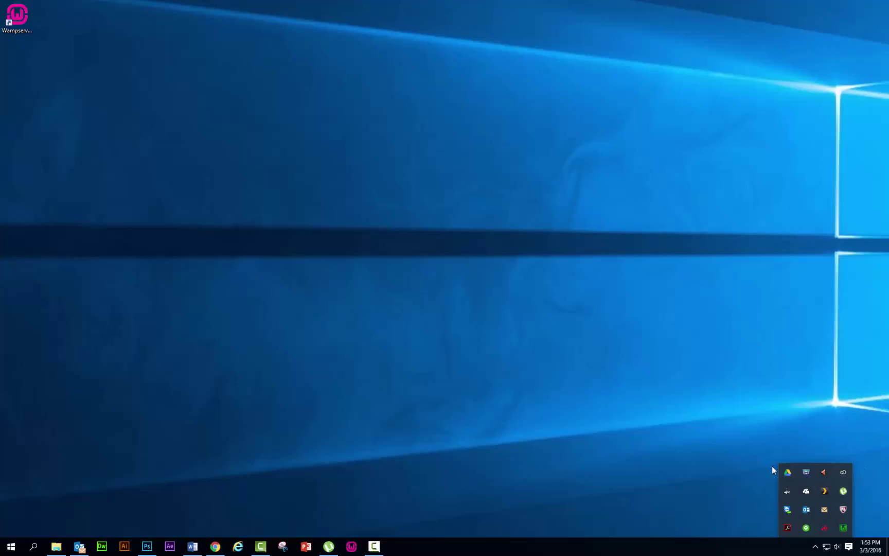
left_click(844, 528)
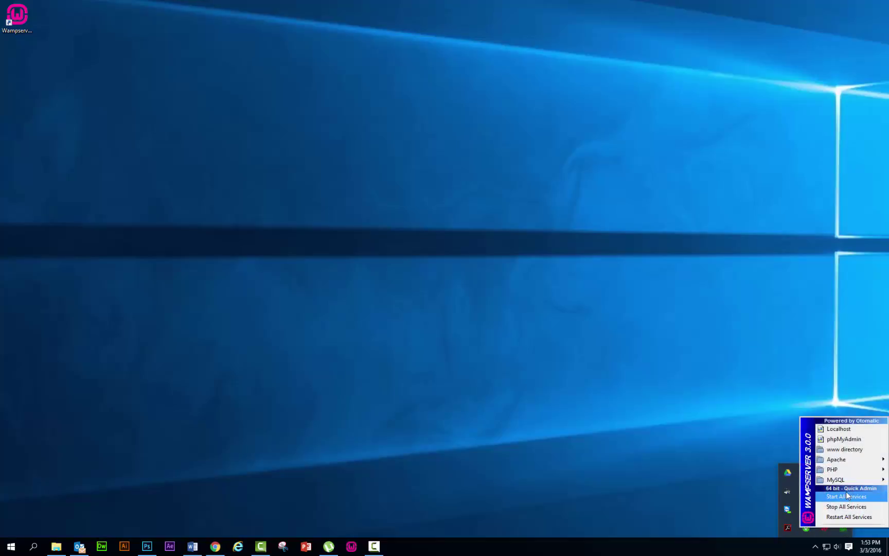
- In WampServer's www directory, create a new folder named BogusStories.com
left_click(847, 449)
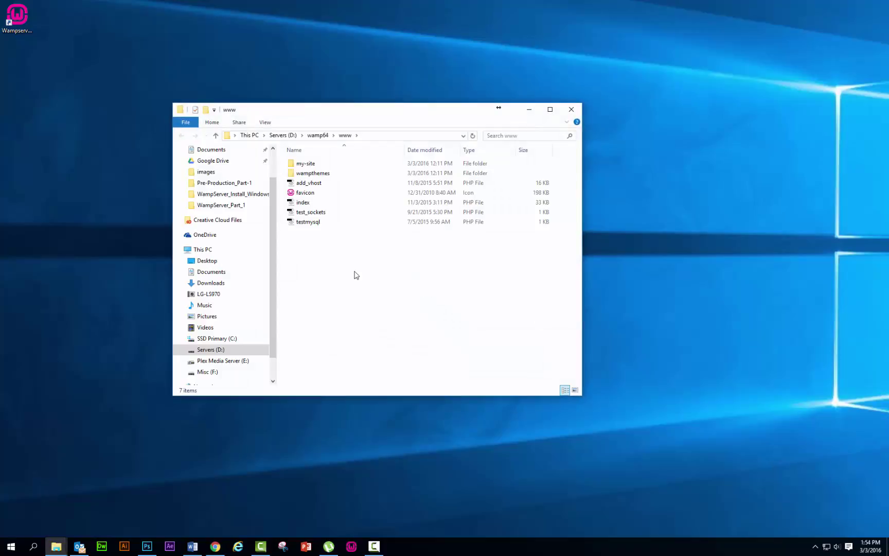
right_click(299, 251)
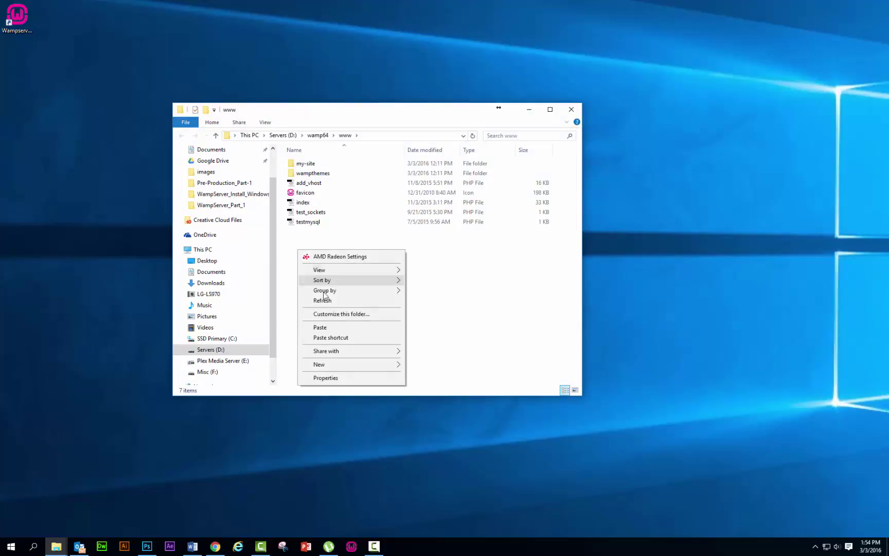
mouse_move(319, 367)
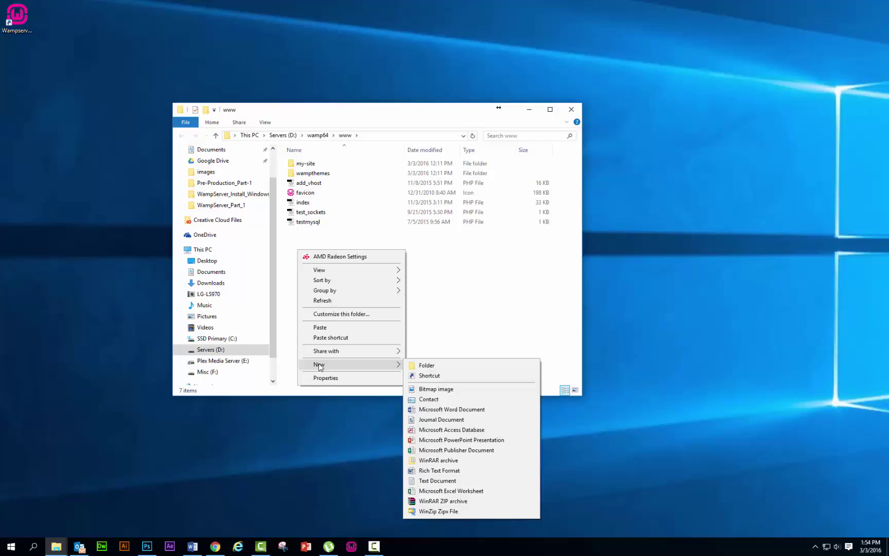
left_click(423, 367)
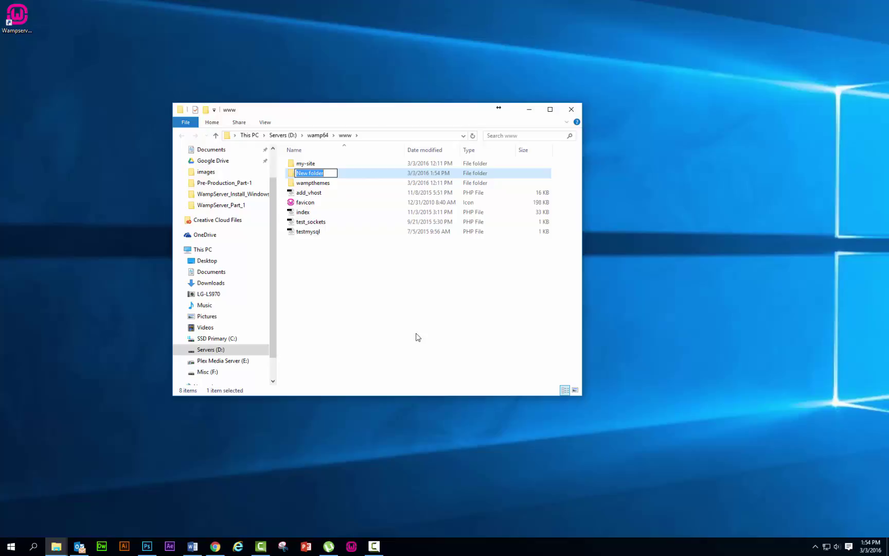
type("BogusStories.com")
left_click(334, 291)
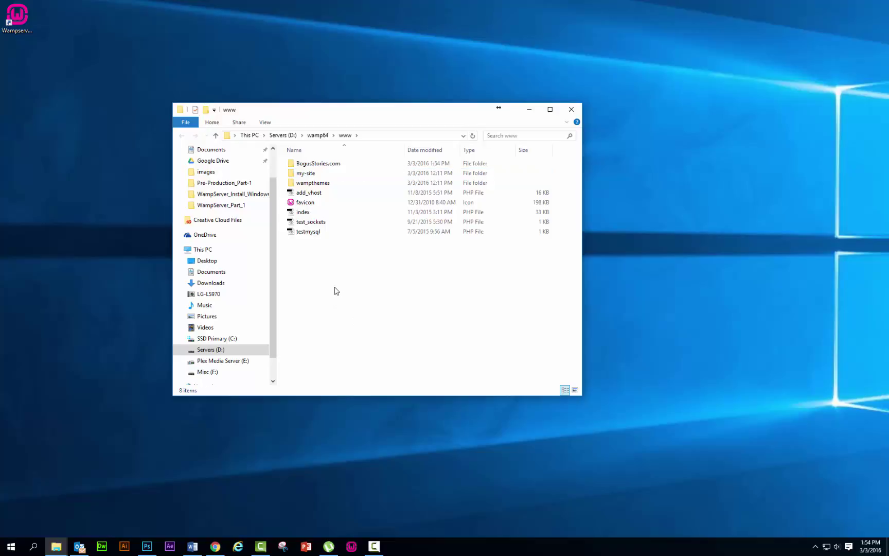
- Check the BogusStories.com folder is empty, return to www, and minimise the window
double_click(315, 164)
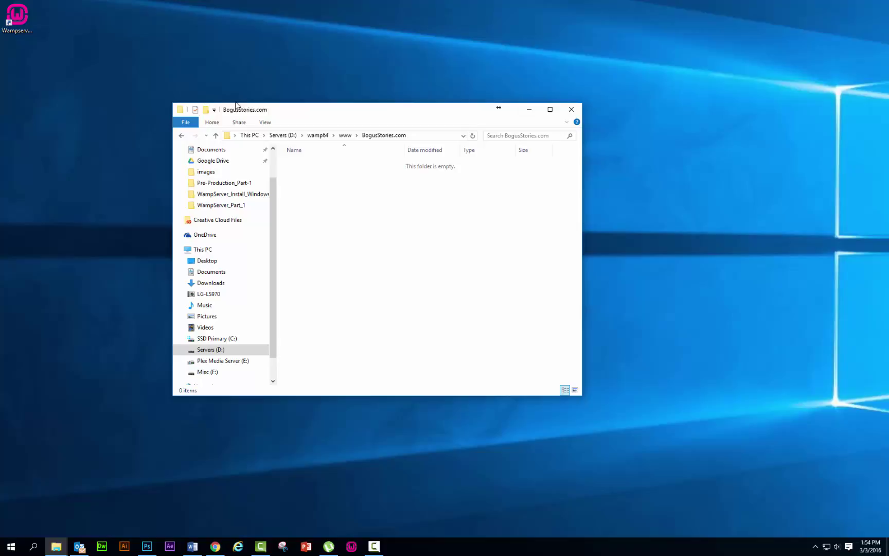
left_click(182, 136)
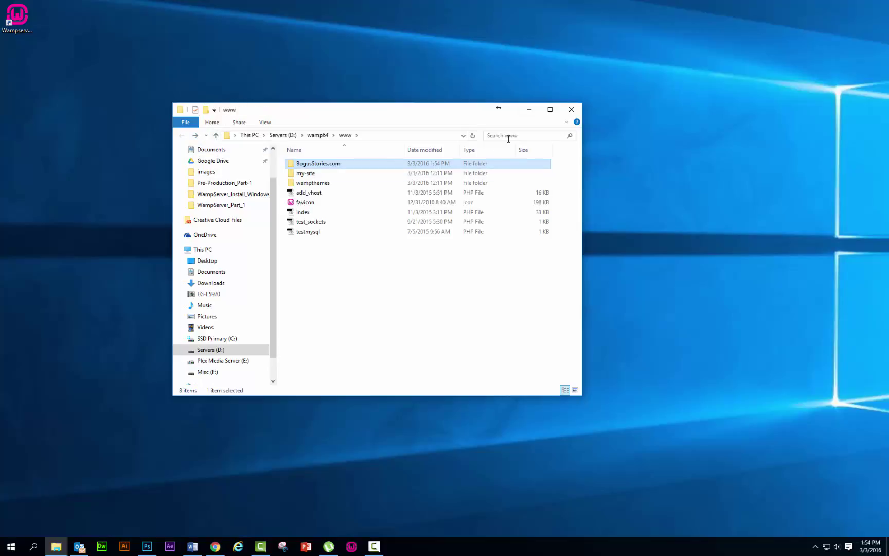
left_click(530, 110)
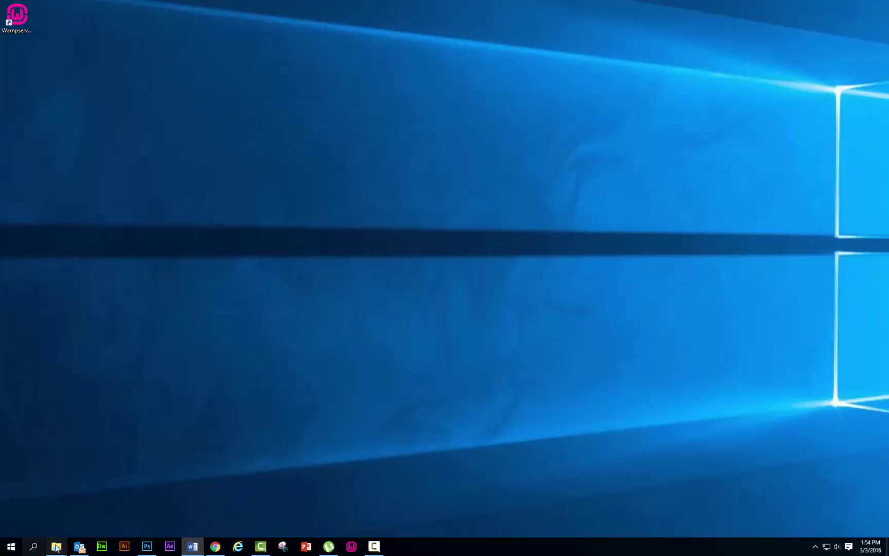
- Open wordpress-4.4.2.zip in WinRAR from File Explorer's Downloads folder
mouse_move(54, 542)
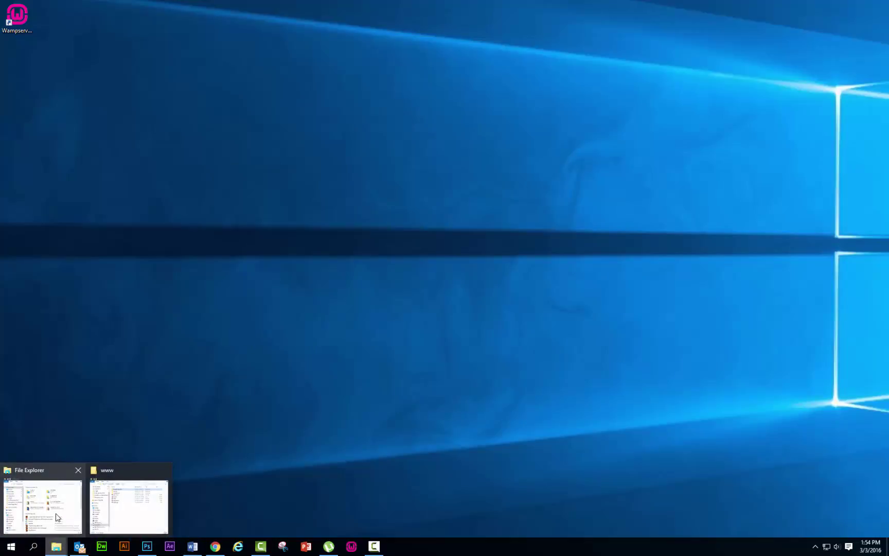
left_click(56, 514)
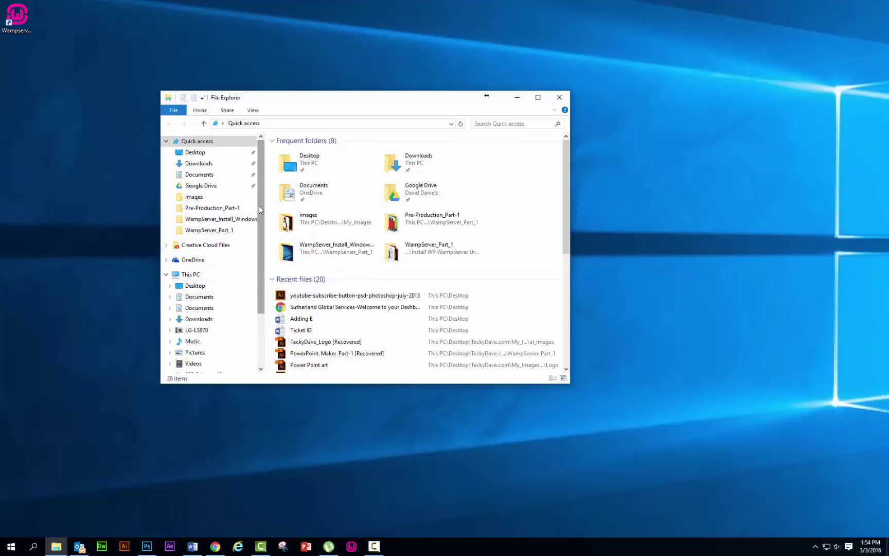
left_click_drag(260, 206, 264, 244)
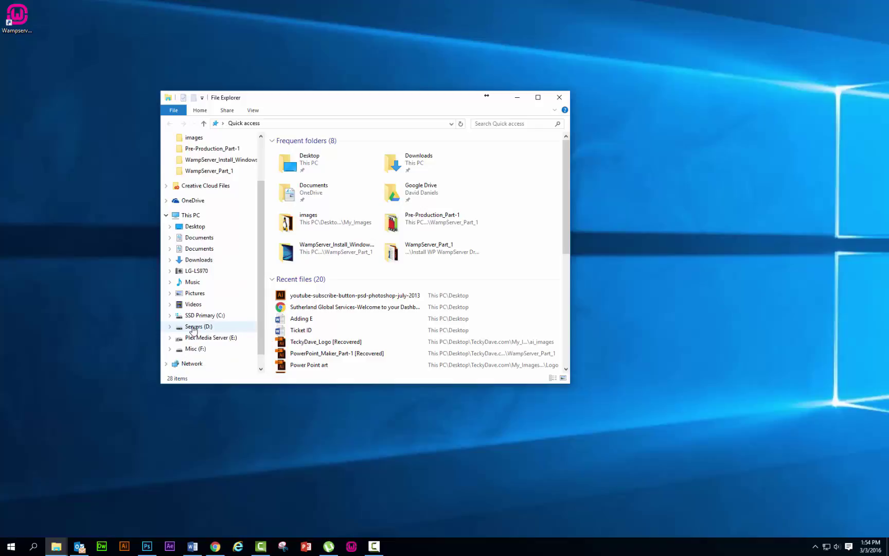
left_click(560, 97)
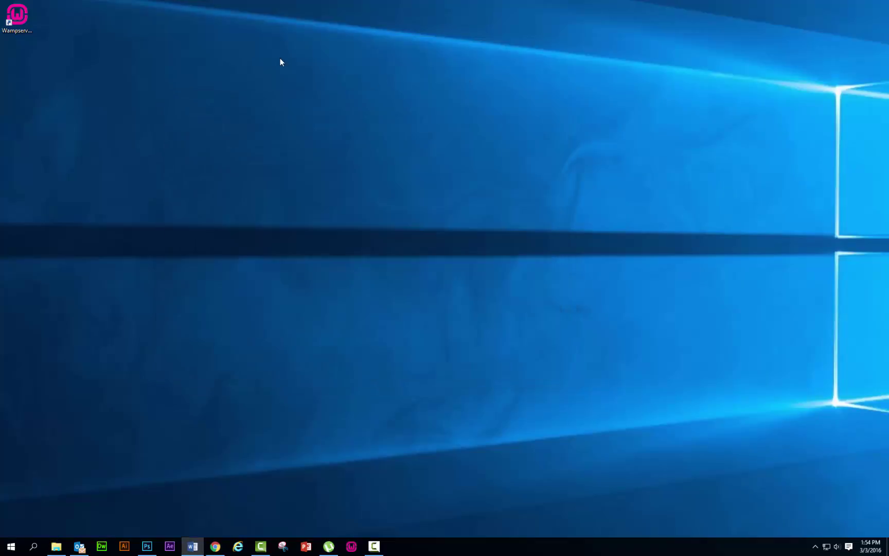
left_click(816, 548)
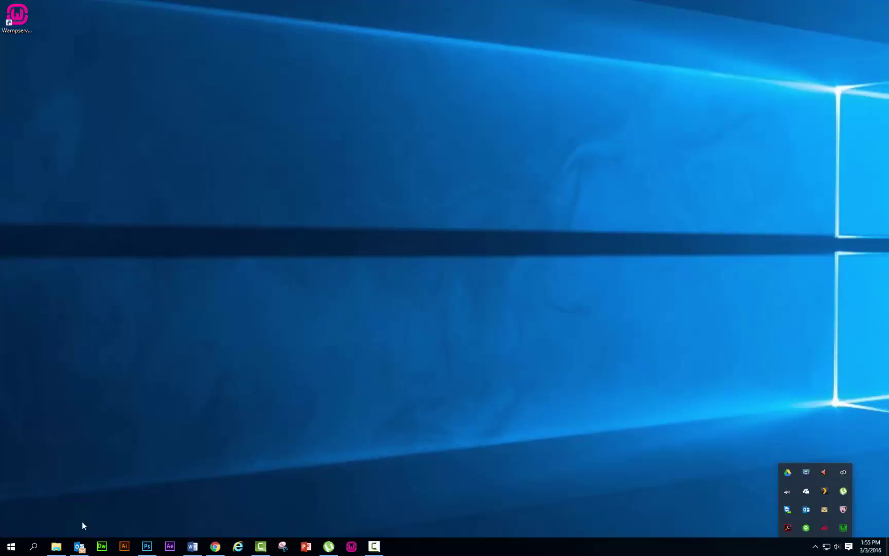
left_click(56, 547)
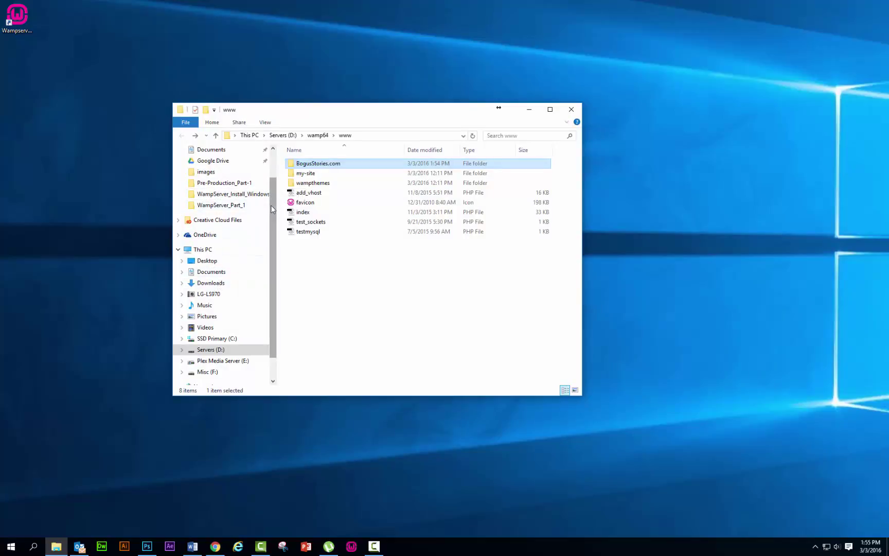
scroll(224, 180, "up", 1)
left_click(210, 175)
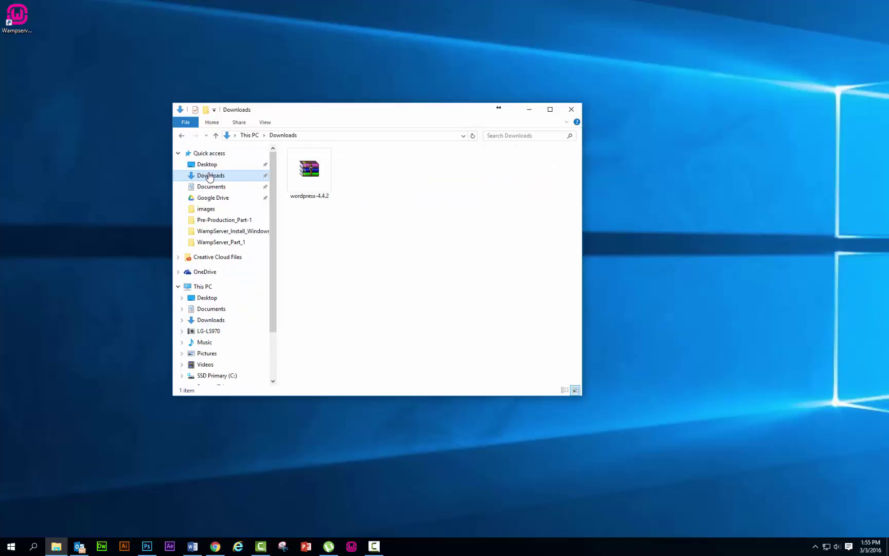
double_click(310, 175)
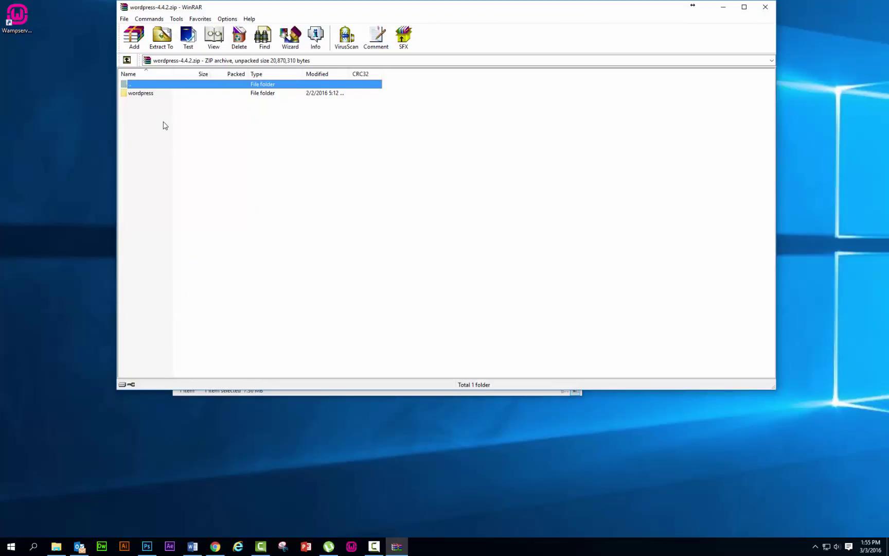
- Select every file inside the archive's wordpress folder and extract them to D:\wamp64\www\BogusStories.com
double_click(141, 94)
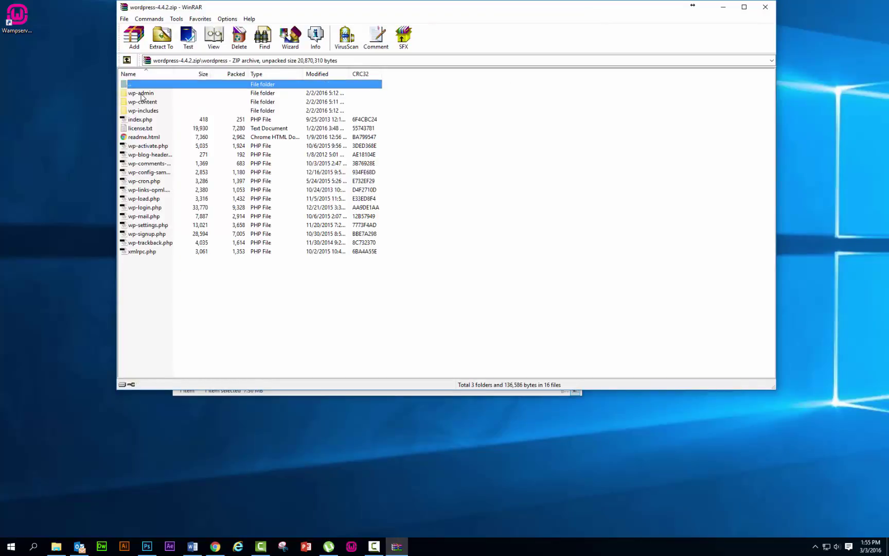
left_click_drag(169, 289, 142, 95)
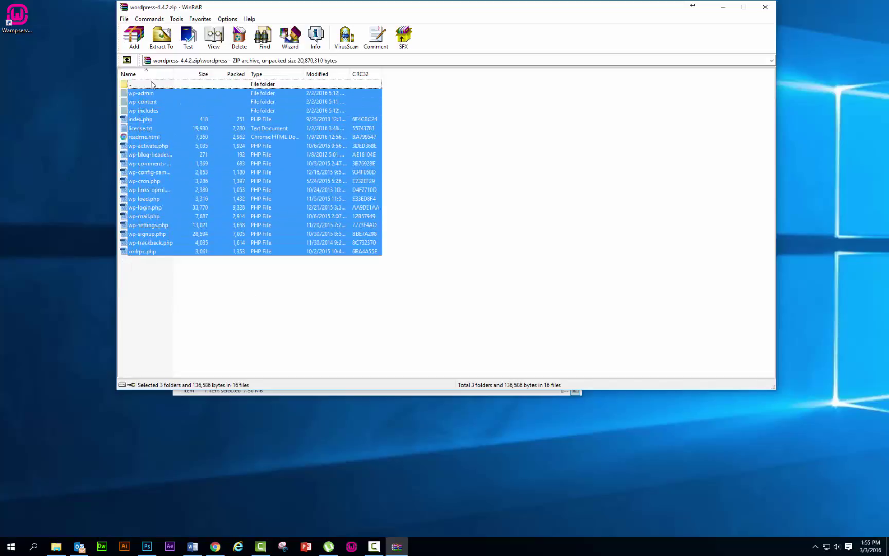
left_click(162, 44)
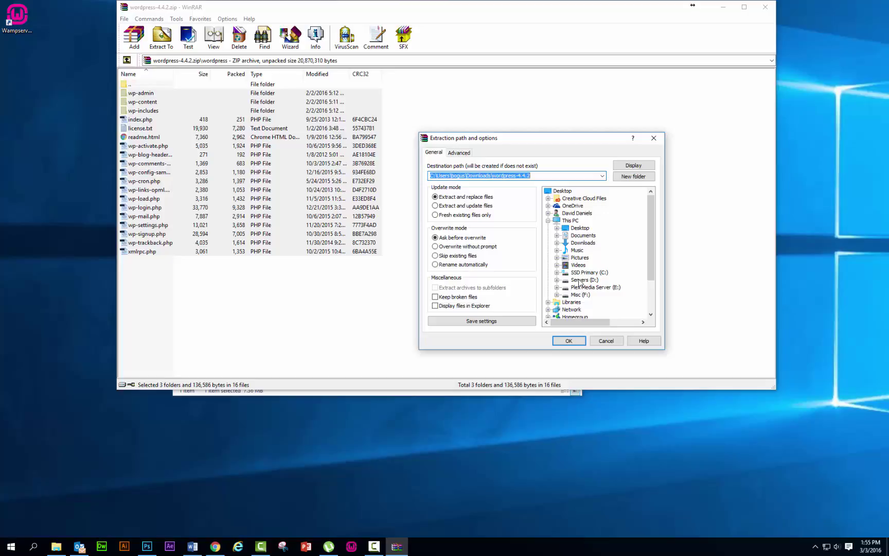
left_click(579, 280)
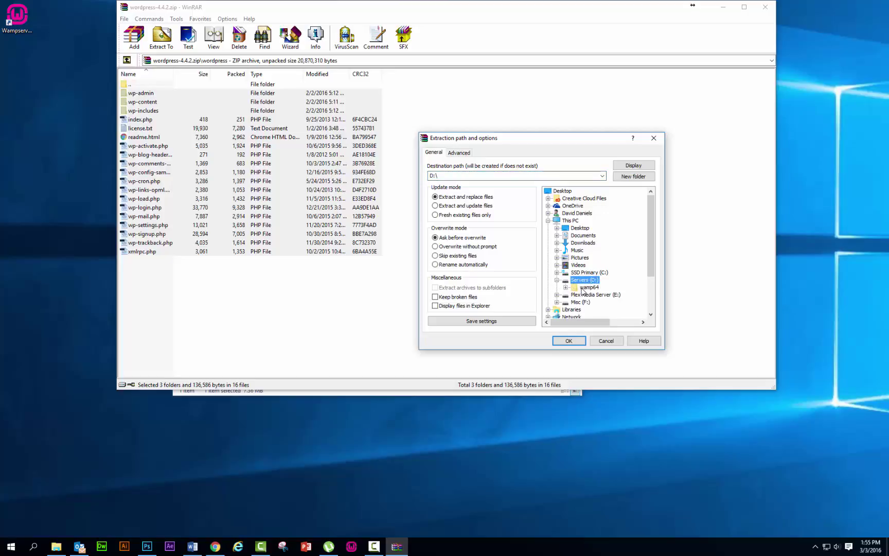
double_click(584, 288)
left_click(592, 311)
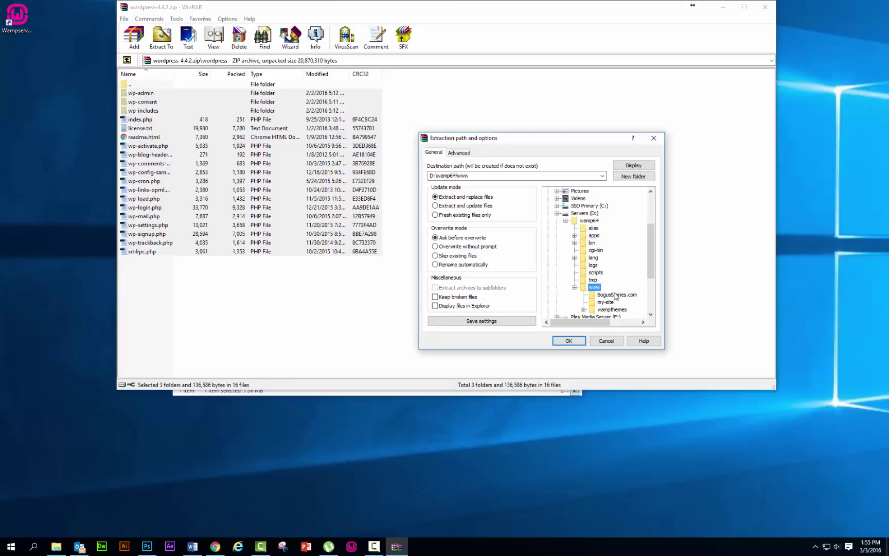
left_click(615, 295)
left_click(570, 341)
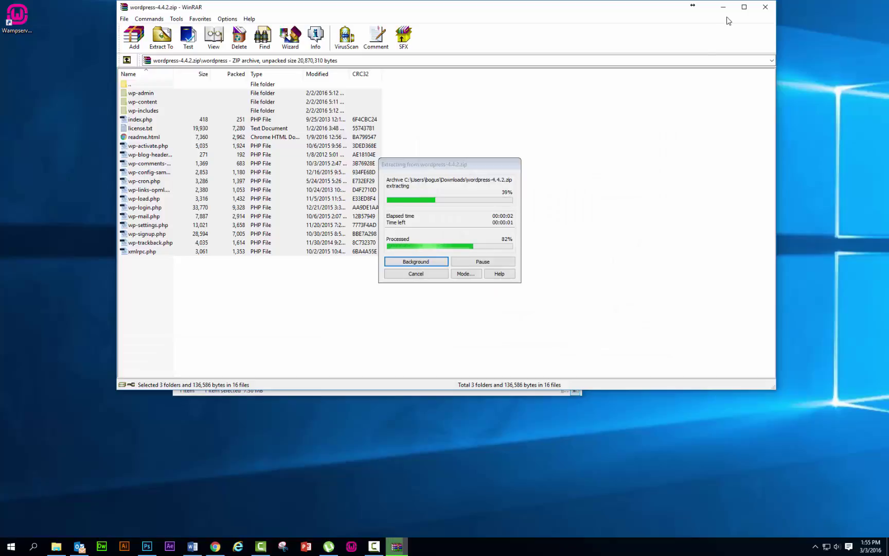
- Close WinRAR and Downloads, then open BogusStories.com via WampServer's www directory showing 19 items
left_click(764, 9)
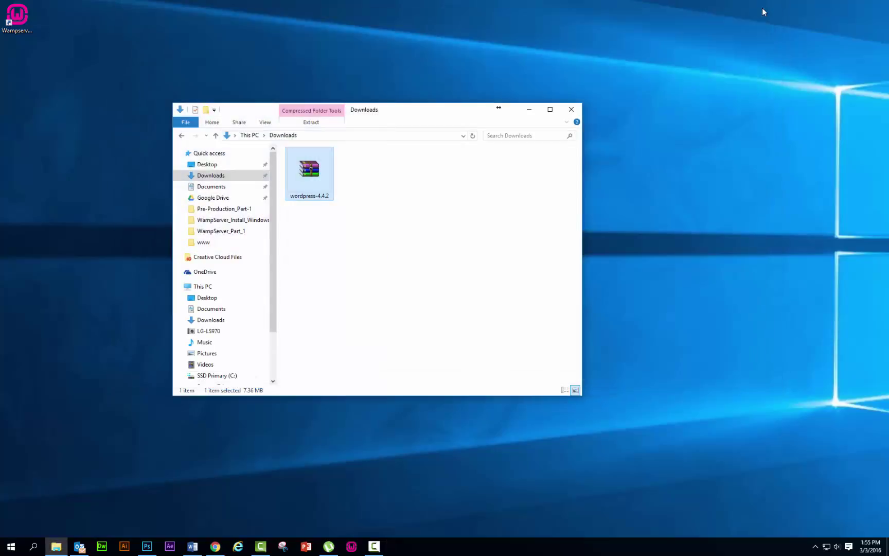
left_click(571, 109)
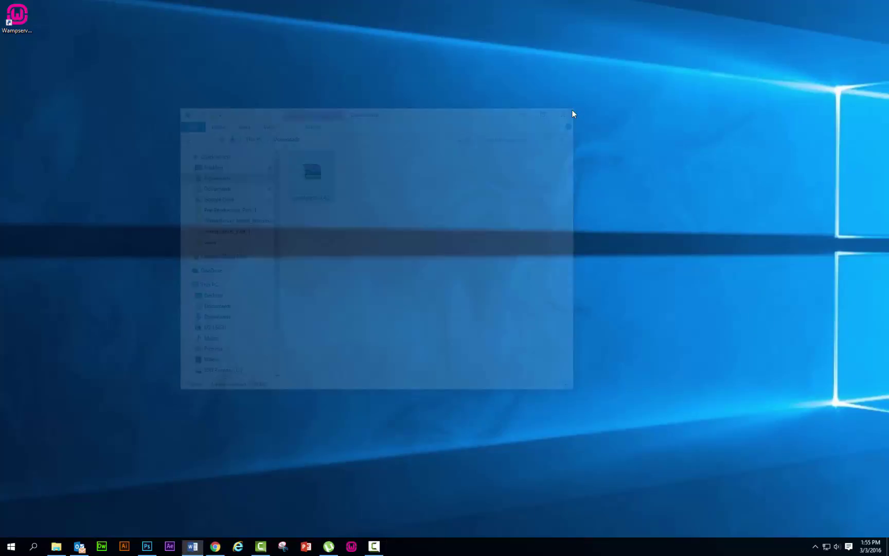
left_click(816, 547)
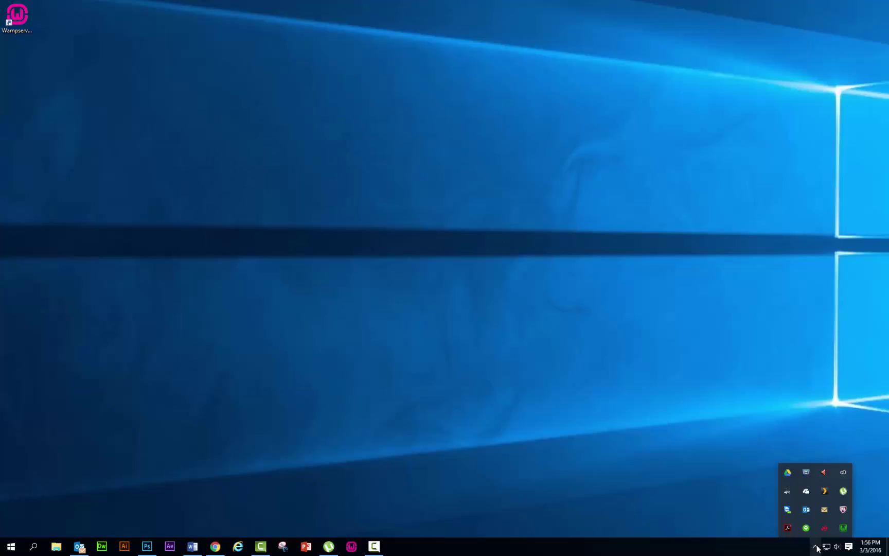
left_click(843, 528)
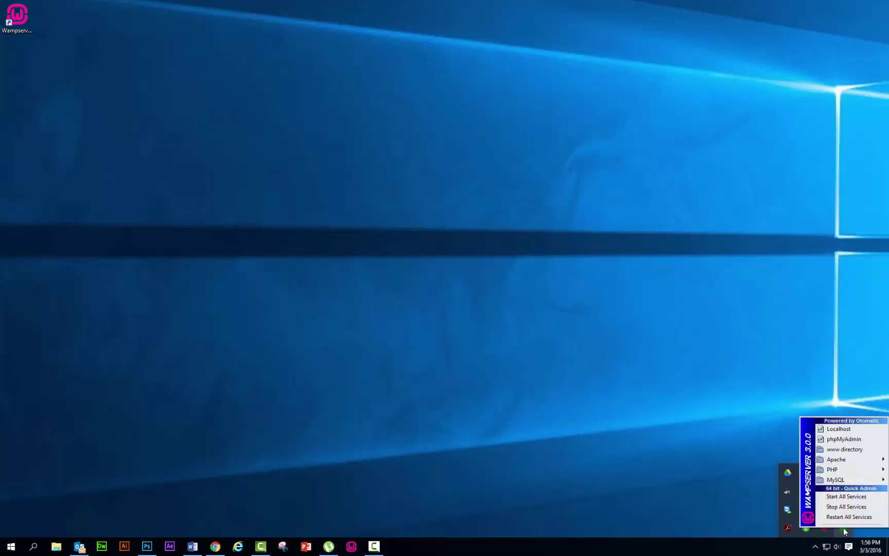
left_click(844, 450)
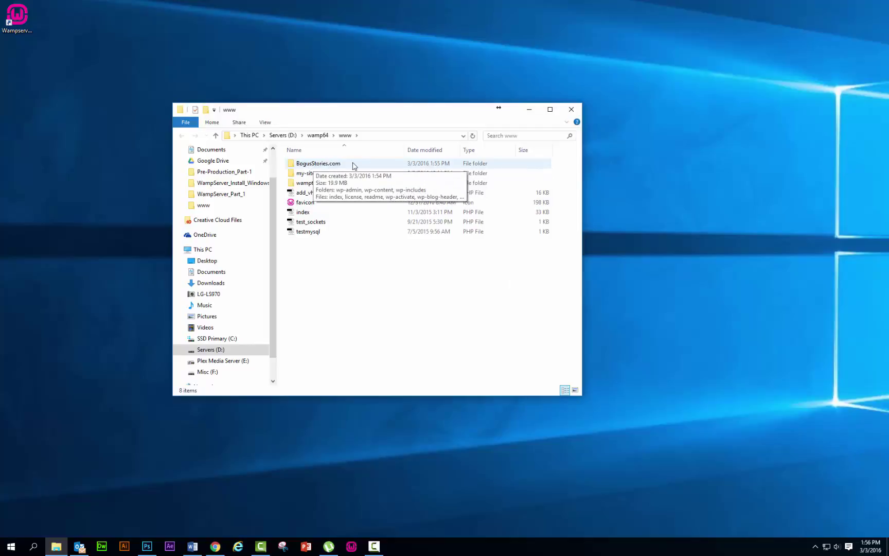
double_click(319, 165)
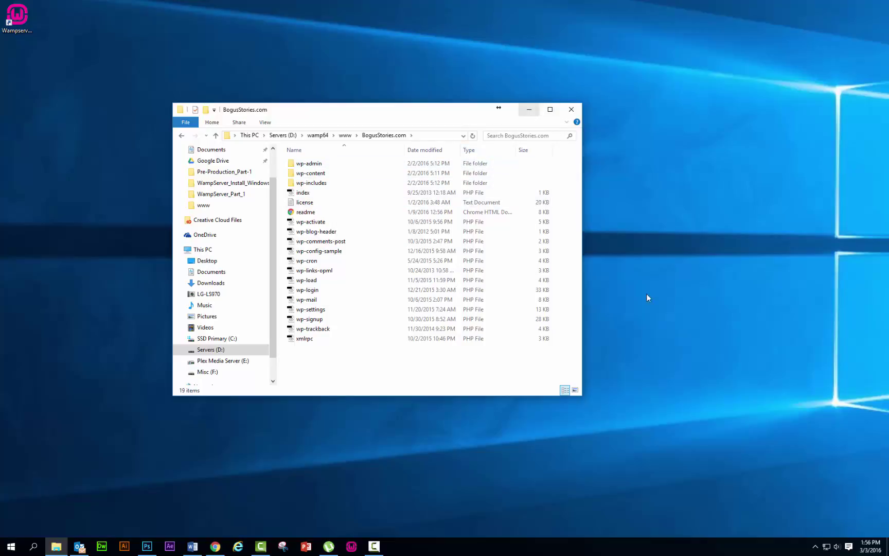
left_click(815, 546)
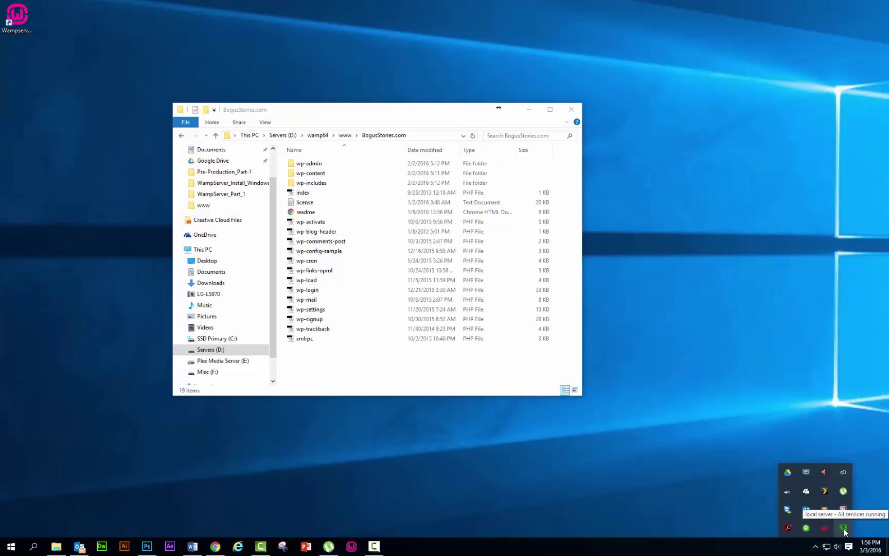
left_click(843, 528)
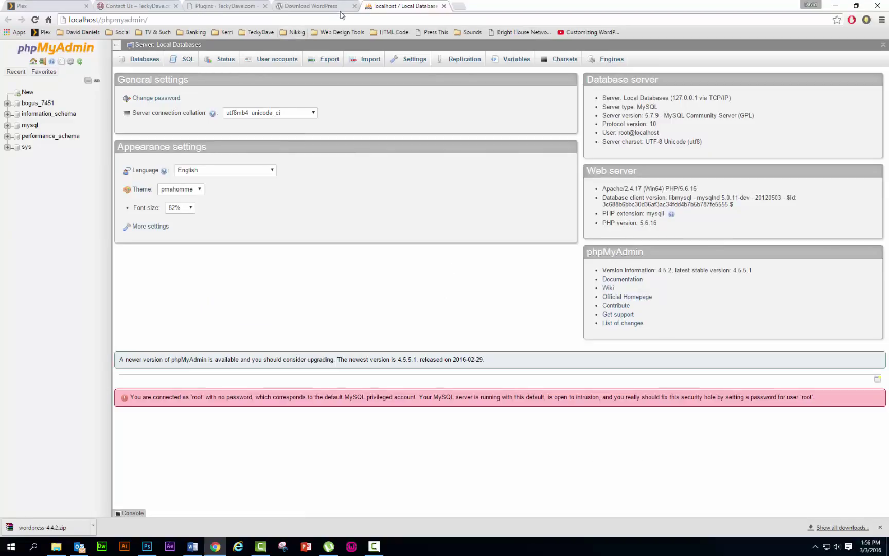
- Close the Download WordPress tab, leaving phpMyAdmin's database list in view
left_click(354, 5)
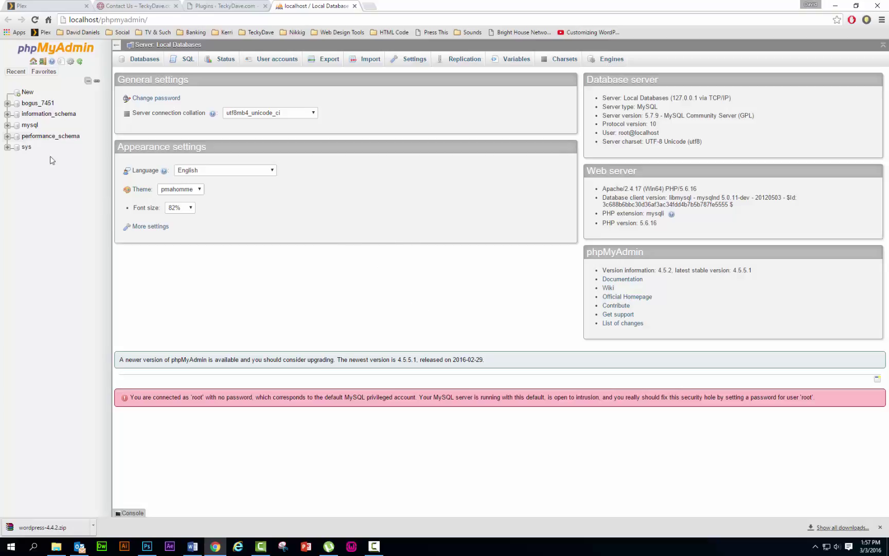
- Drop the bogus_7451 database from its Operations tab and confirm the deletion
left_click(43, 104)
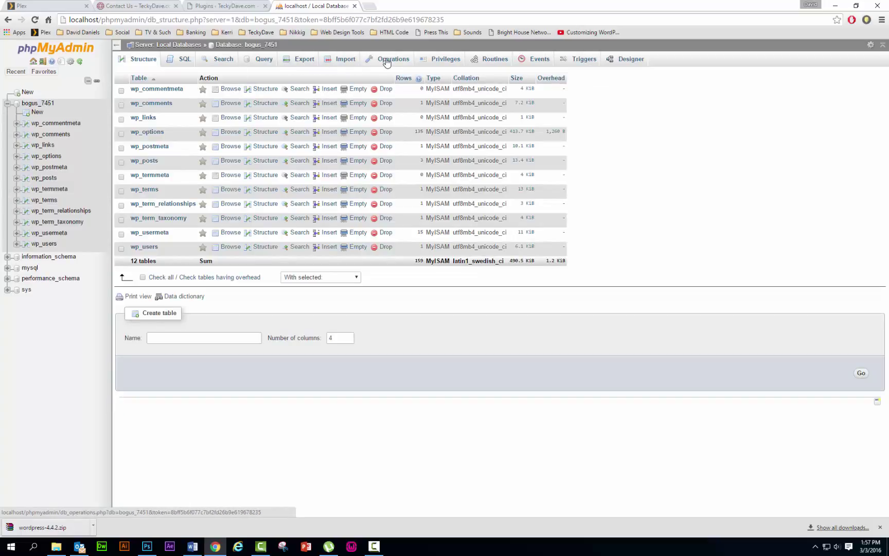
left_click(387, 61)
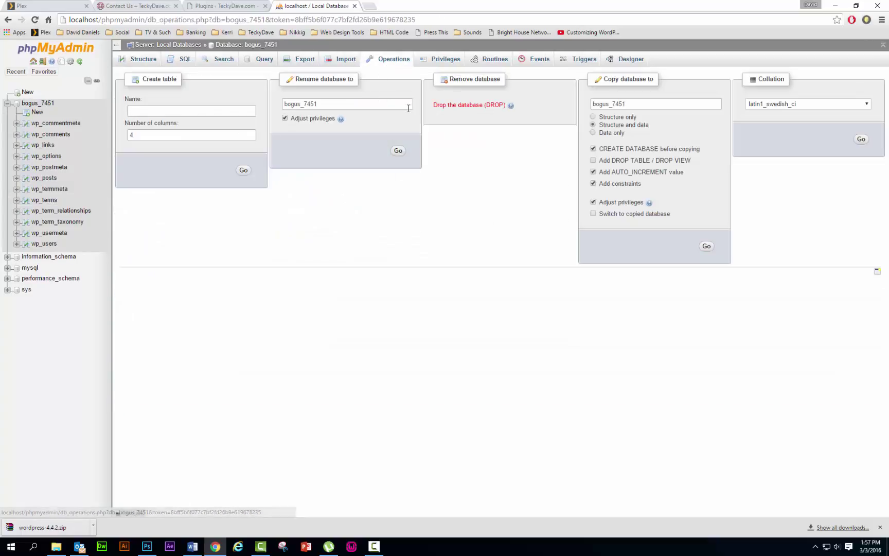
left_click(448, 107)
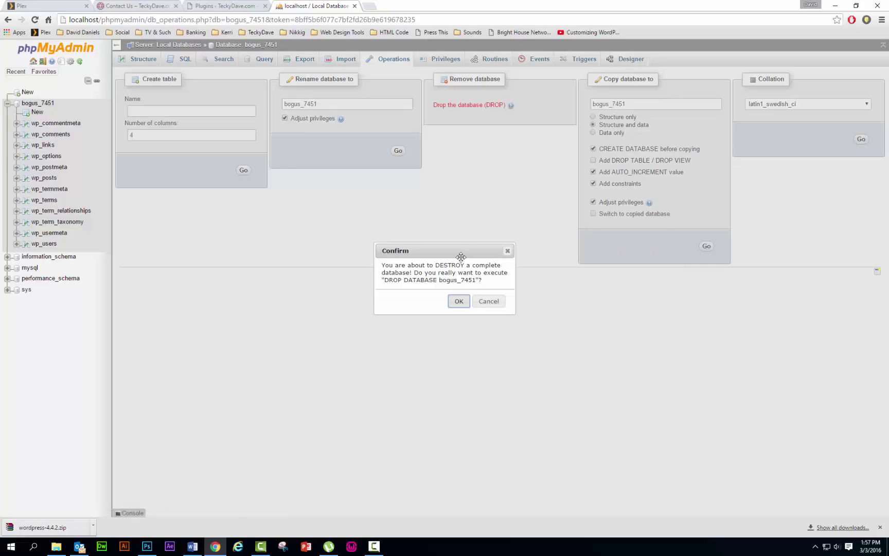
left_click(458, 302)
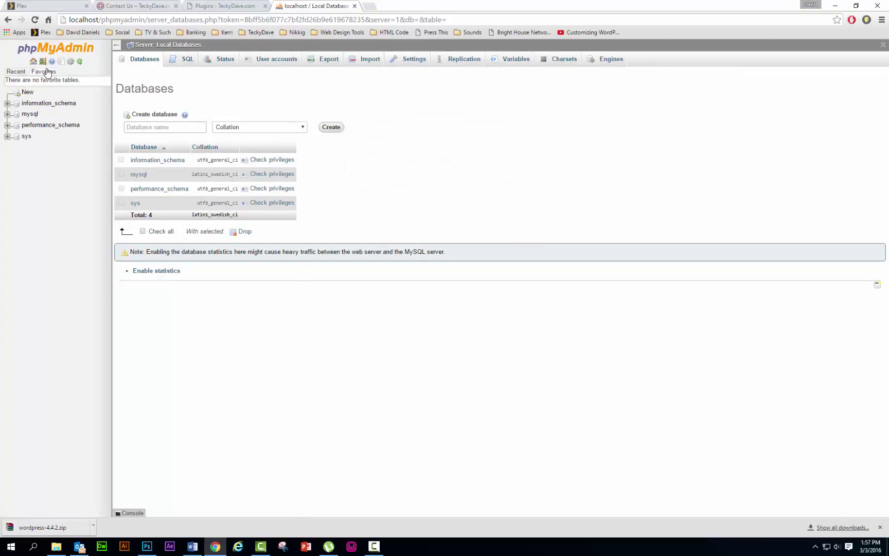
- Create a new empty bogus_7451 database, confirm it has no tables, then minimise Chrome
left_click(137, 63)
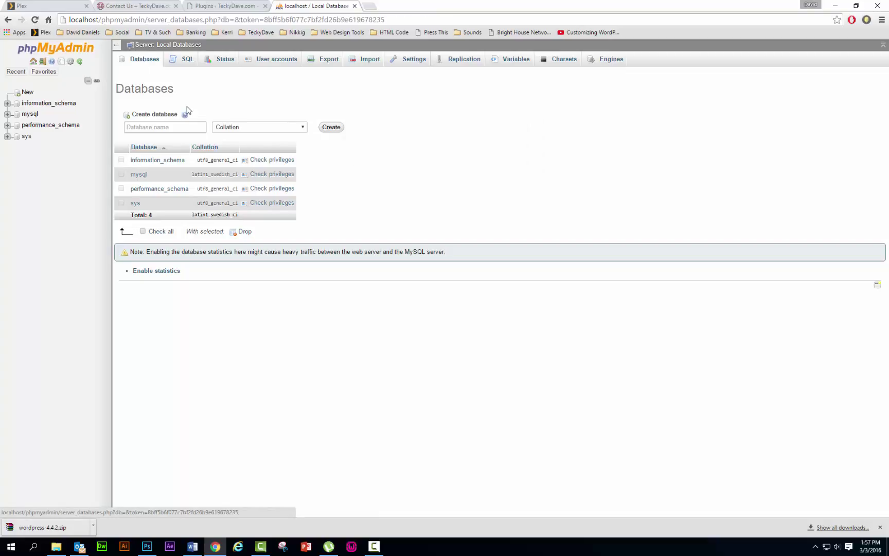
left_click(152, 126)
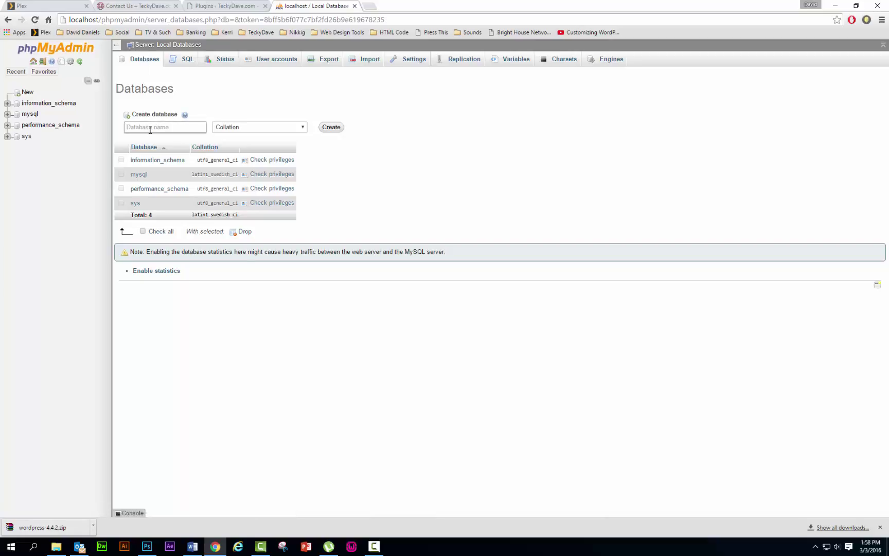
type("bogus_7451")
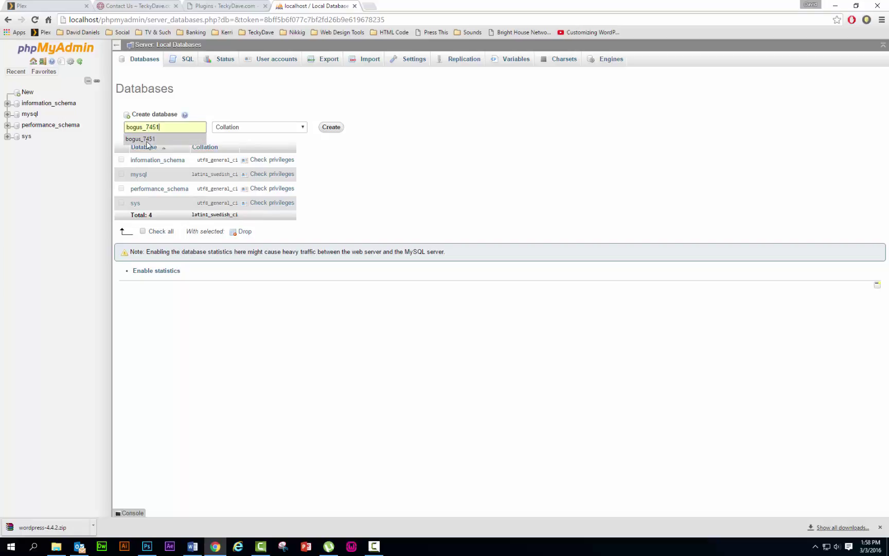
left_click(149, 139)
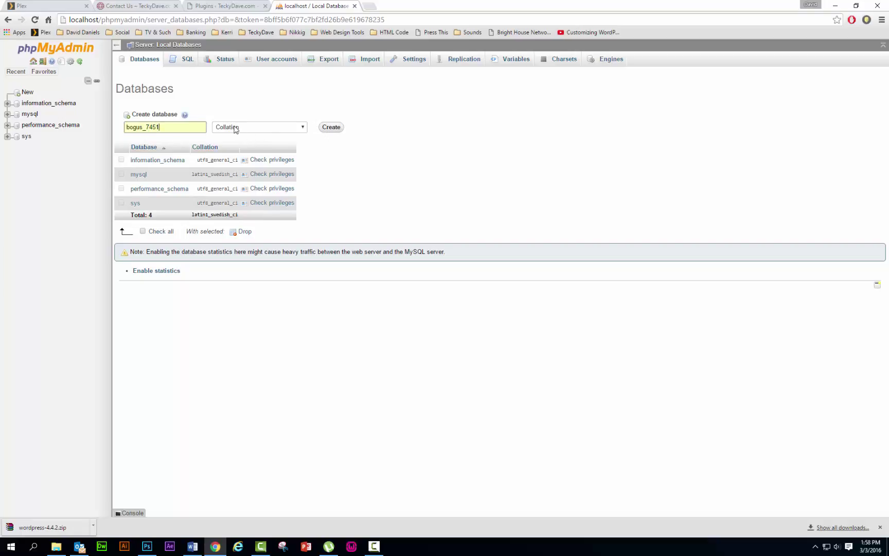
left_click(333, 129)
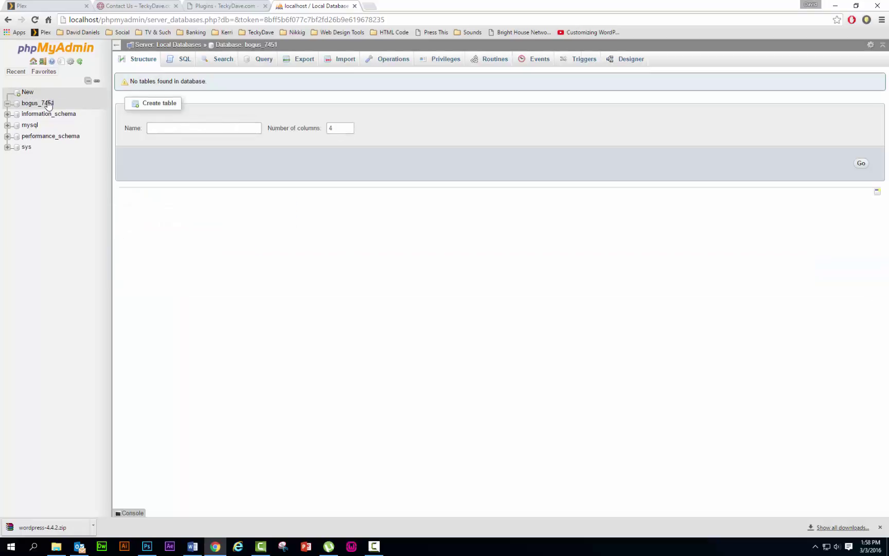
left_click(47, 103)
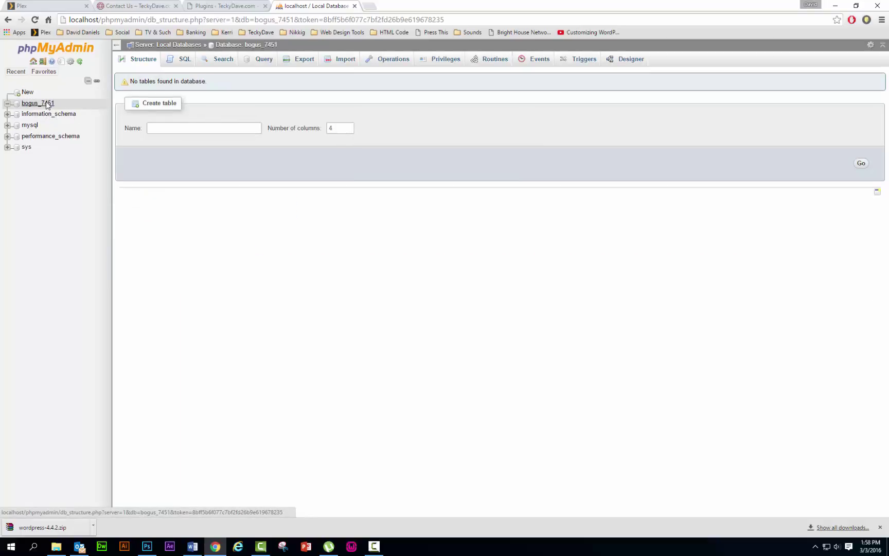
left_click(8, 104)
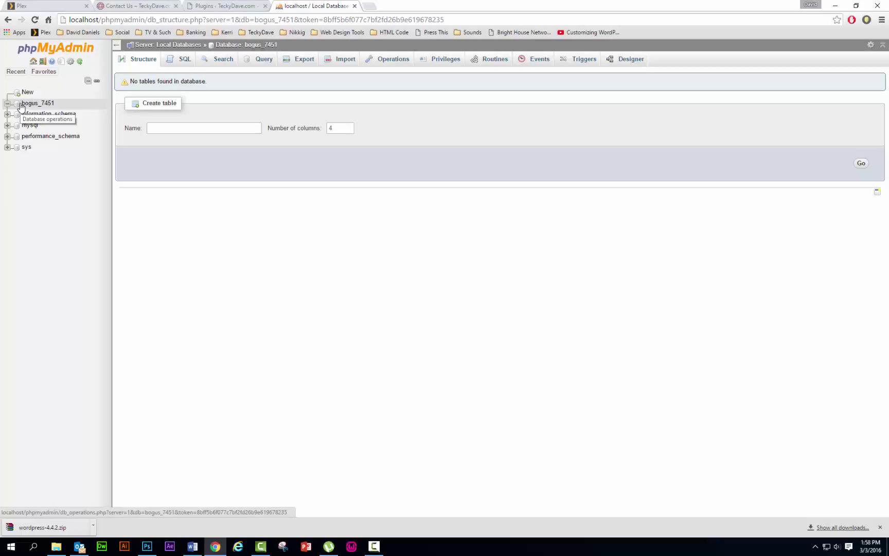
left_click(881, 529)
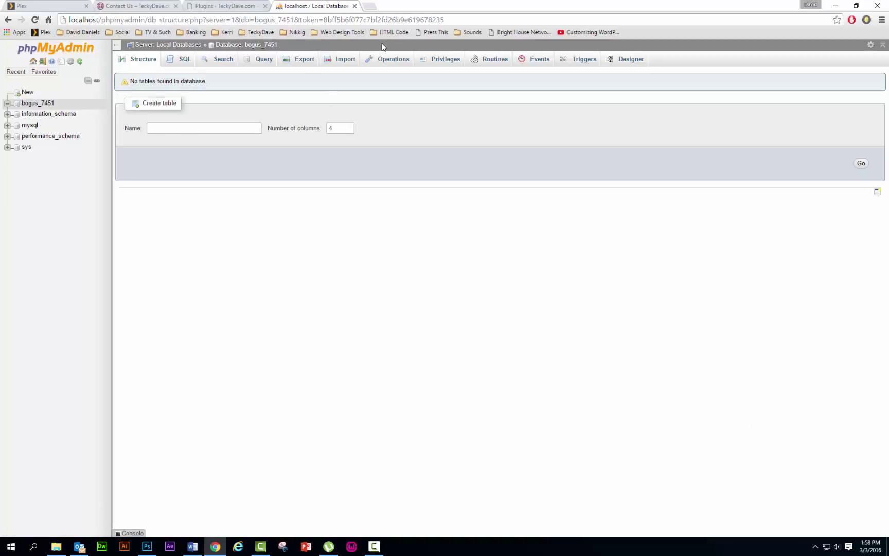
left_click(837, 7)
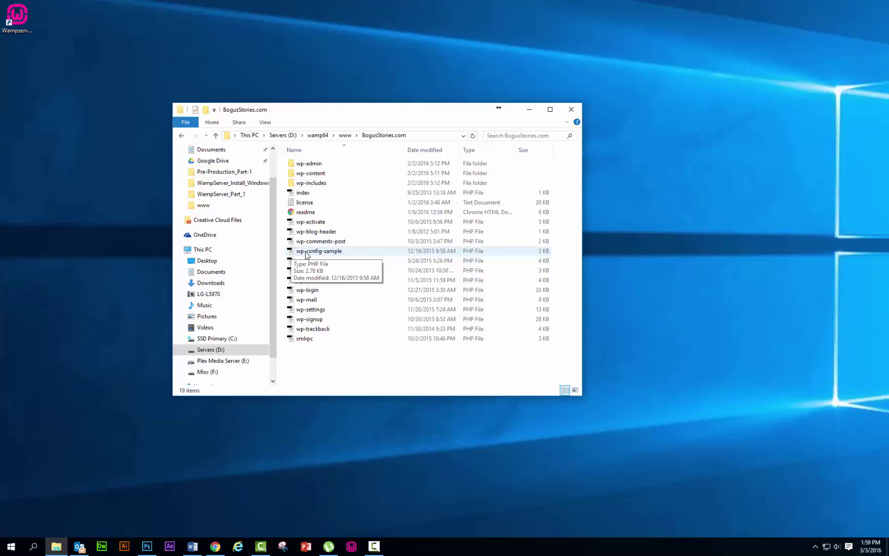
- Open wp-config-sample.php from the BogusStories.com folder in Dreamweaver
left_click(306, 252)
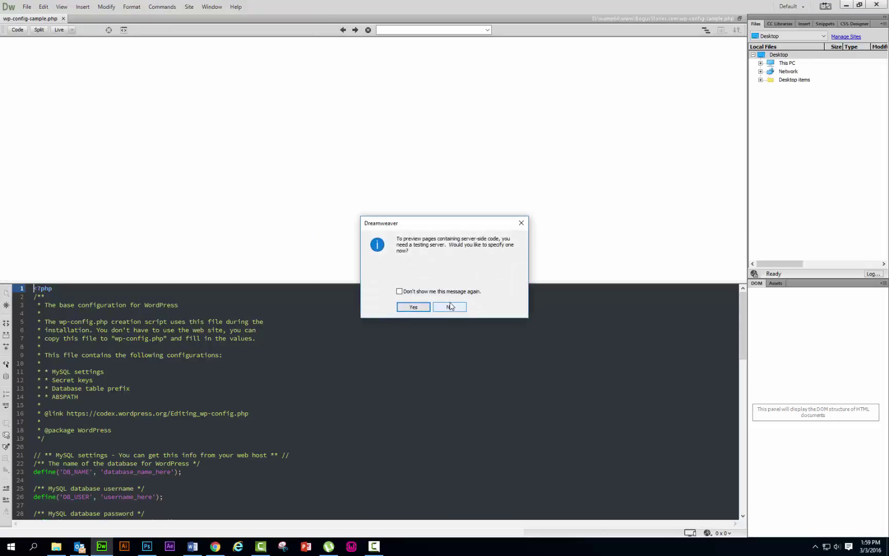
- Decline the Dreamweaver testing-server and local-preview prompts and return to the code
left_click(450, 307)
left_click(448, 308)
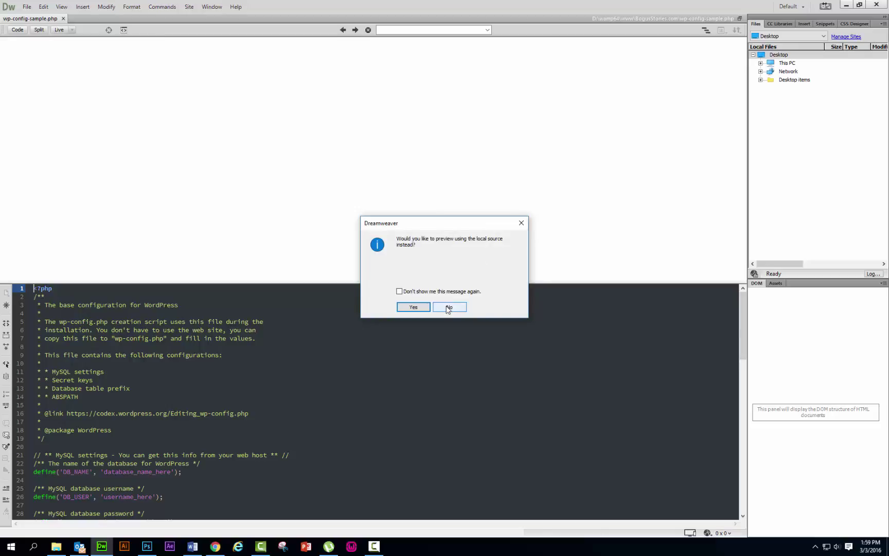
left_click(448, 307)
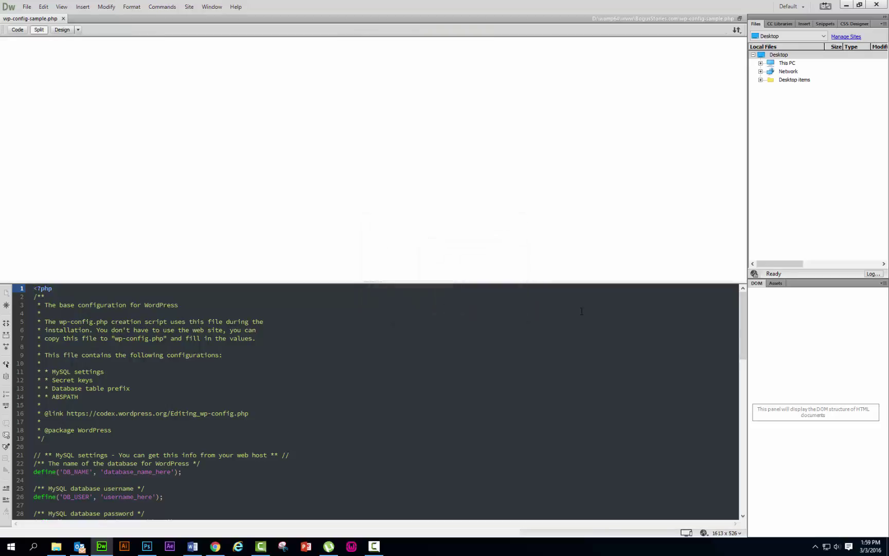
left_click_drag(744, 304, 752, 354)
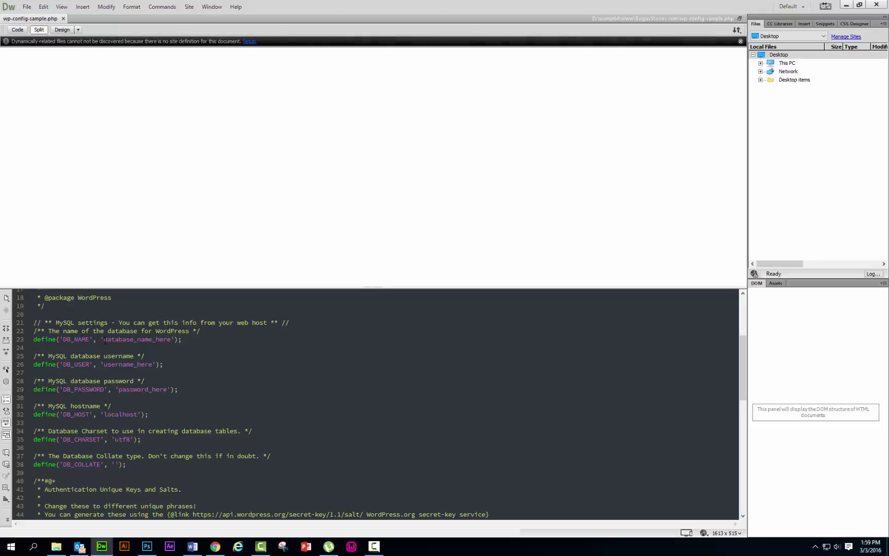
- Replace database_name_here on line 23 of wp-config-sample.php with bogus_7451
left_click(104, 339)
left_click_drag(106, 339, 170, 341)
type("bogu")
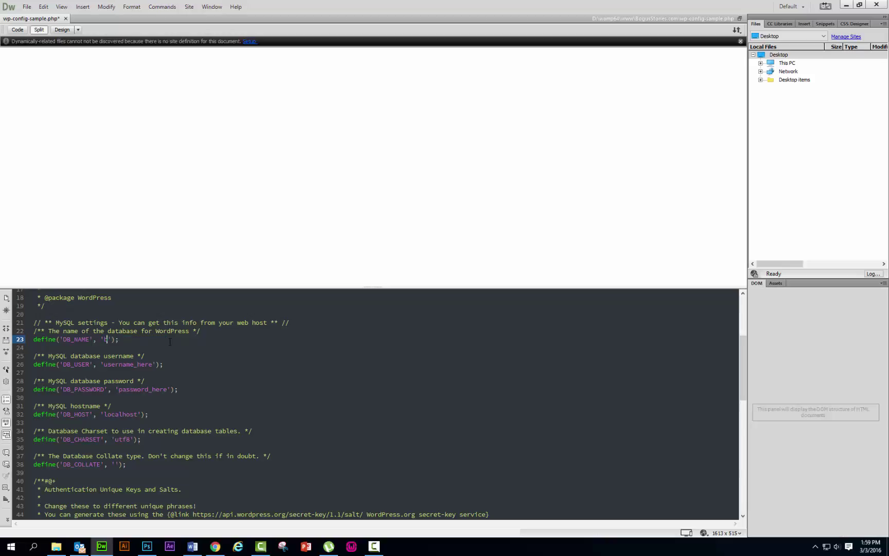
type("s_7451")
- Check the database name in phpMyAdmin from the WAMP tray menu, then leave the browser
left_click(815, 546)
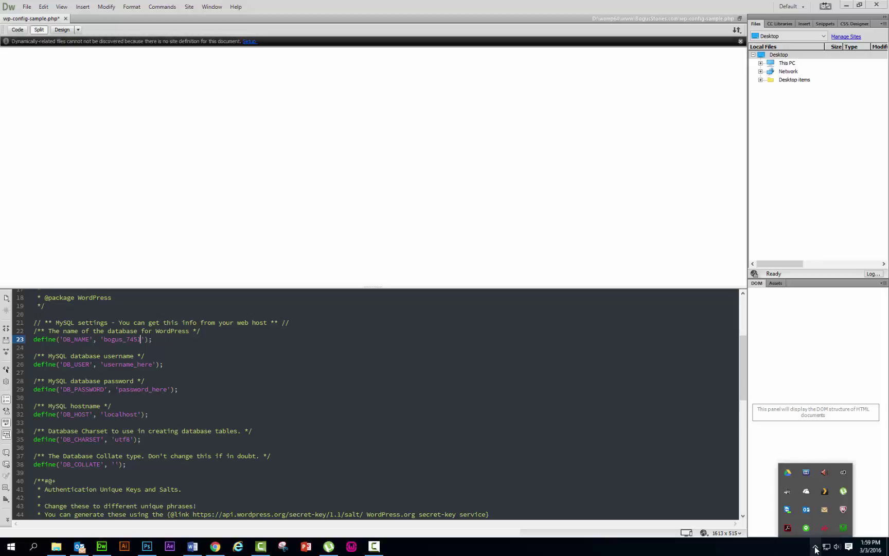
left_click(844, 528)
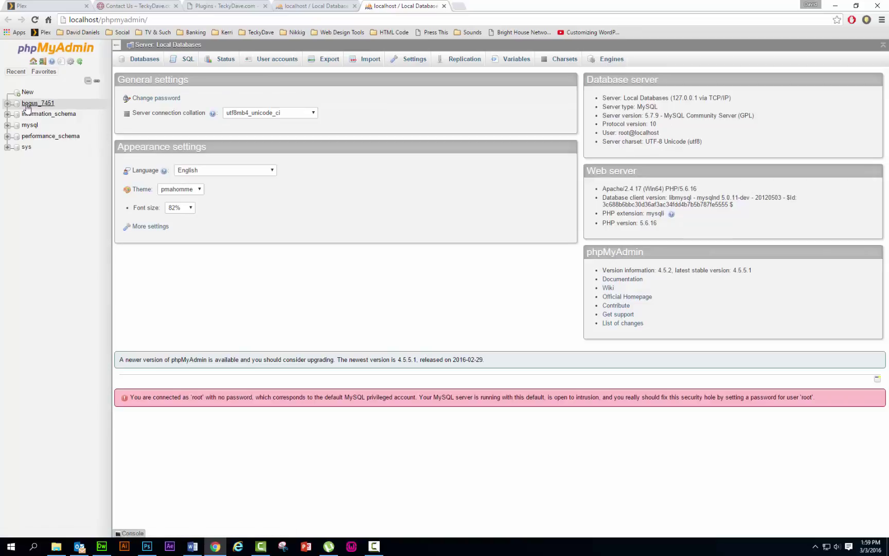
left_click(444, 6)
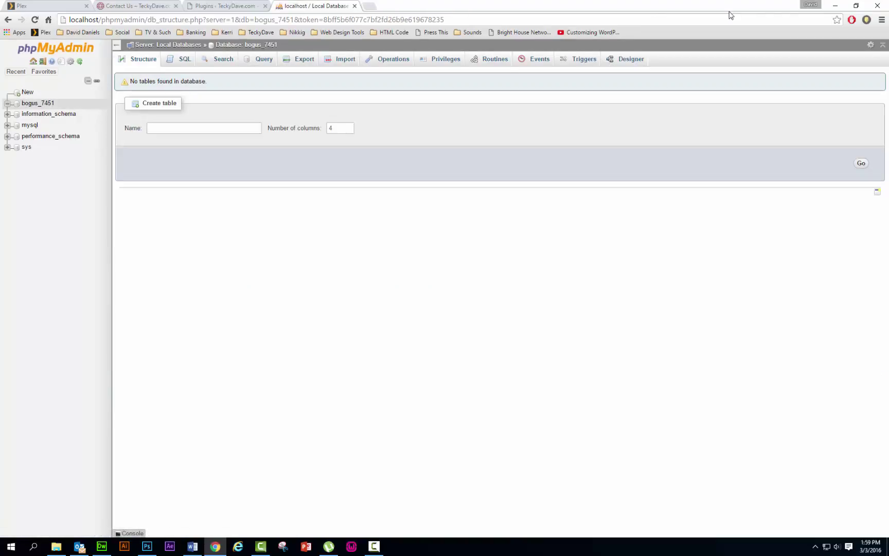
left_click(839, 6)
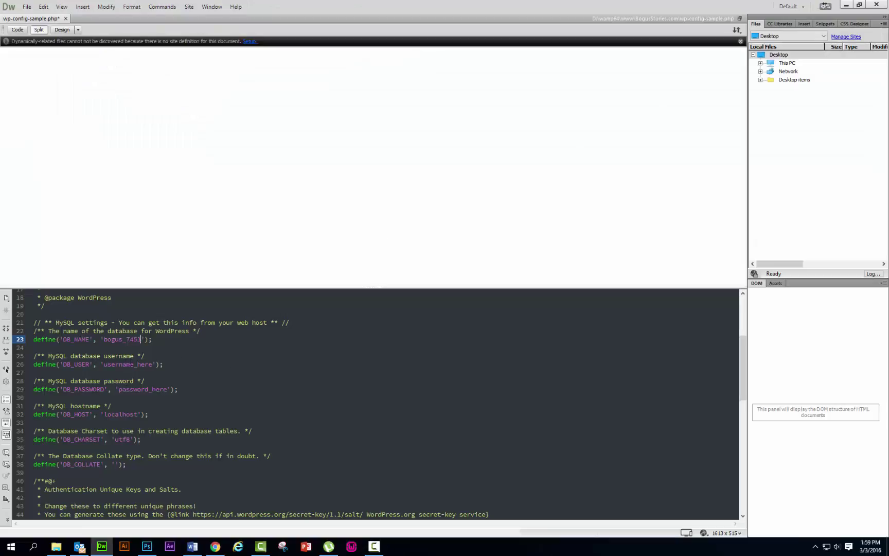
- Set the database user to root and clear the password_here placeholder
left_click_drag(103, 364, 153, 362)
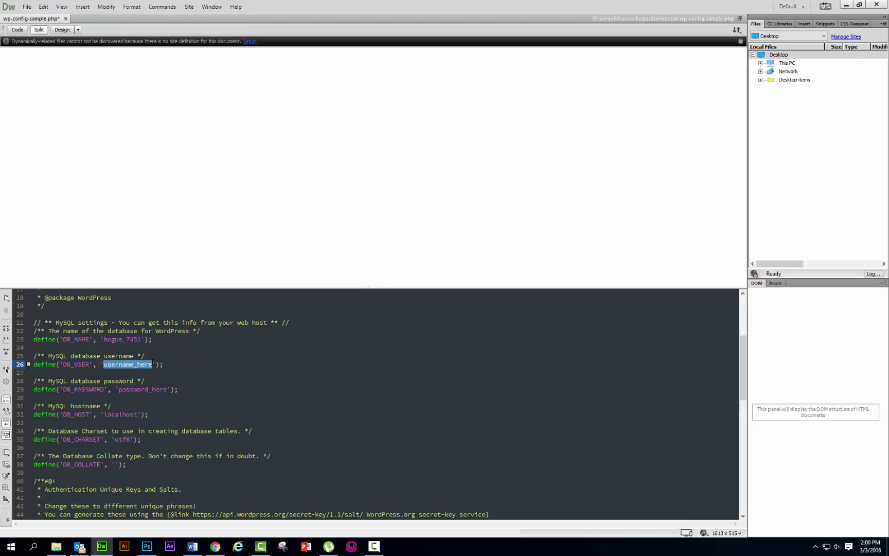
type("root")
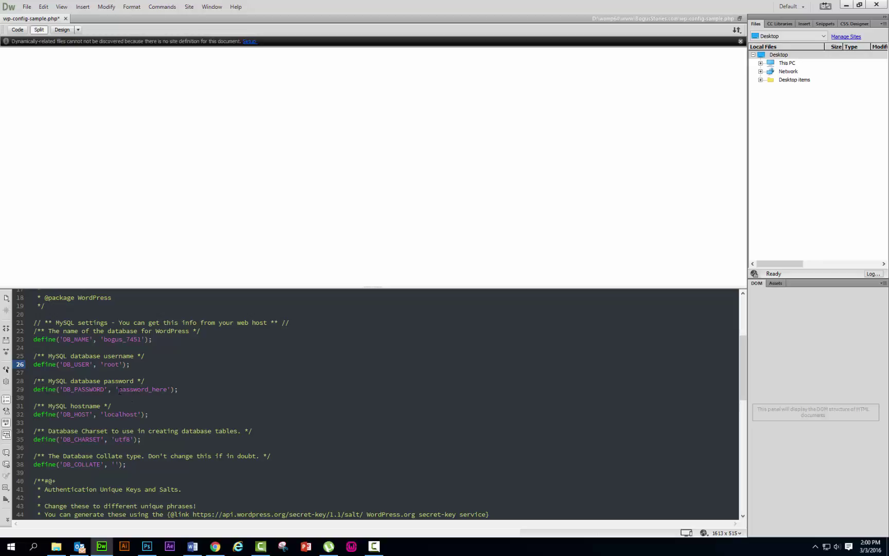
left_click_drag(119, 389, 167, 389)
key("BackSpace")
- Save wp-config-sample.php and close Dreamweaver
left_click(27, 7)
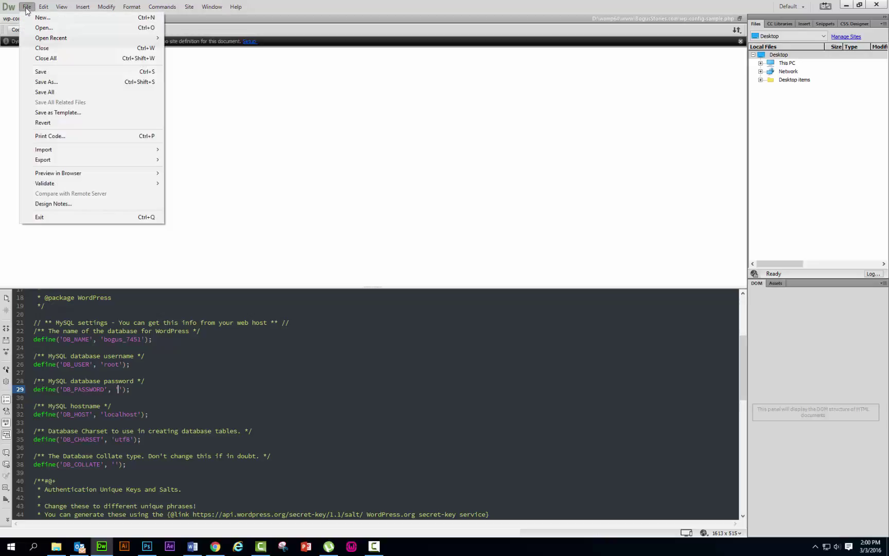
left_click(39, 72)
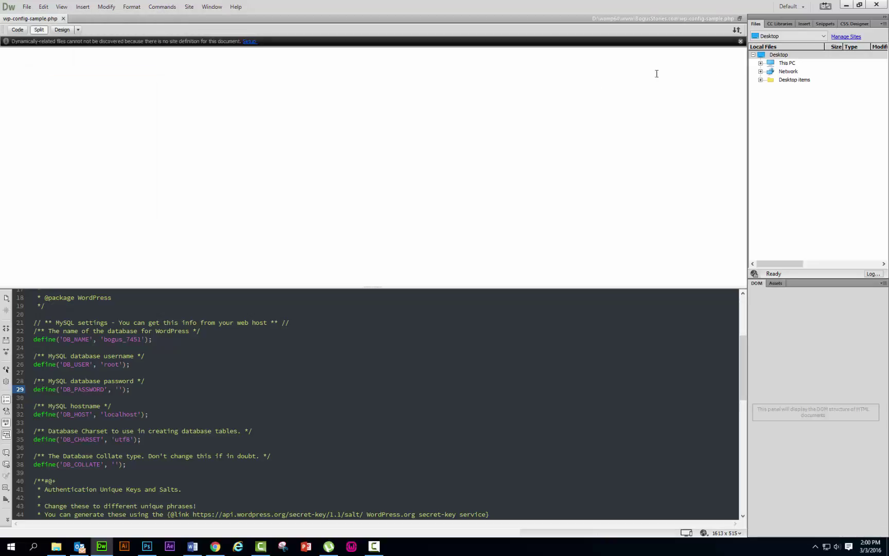
left_click(877, 7)
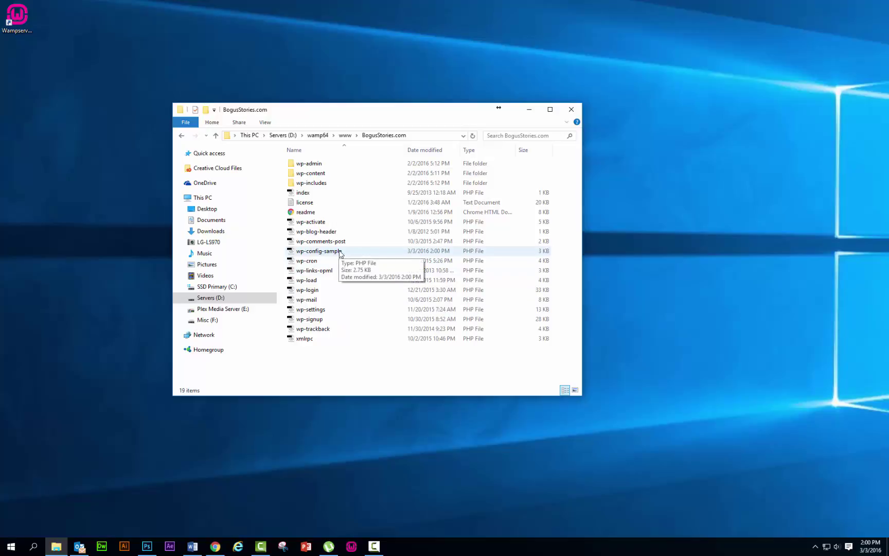
- Rename wp-config-sample to wp-config by deleting the -sample ending
right_click(339, 252)
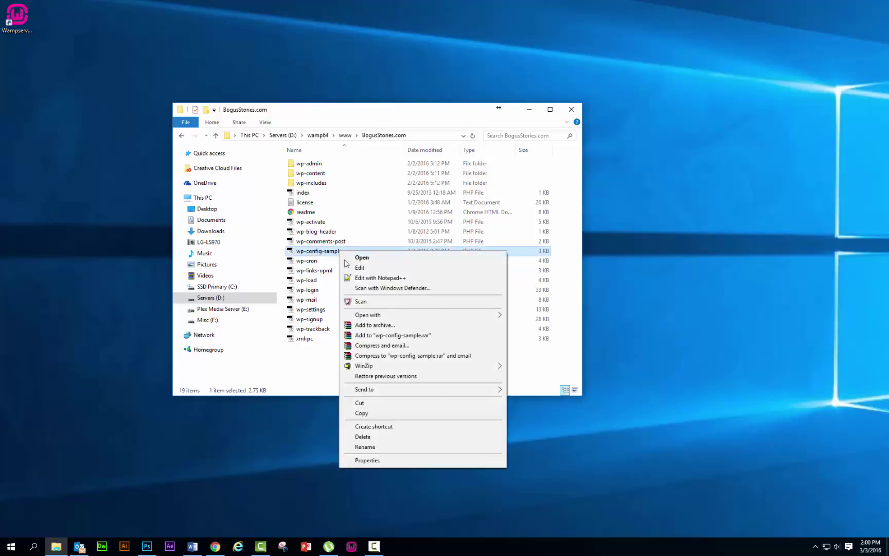
left_click(376, 448)
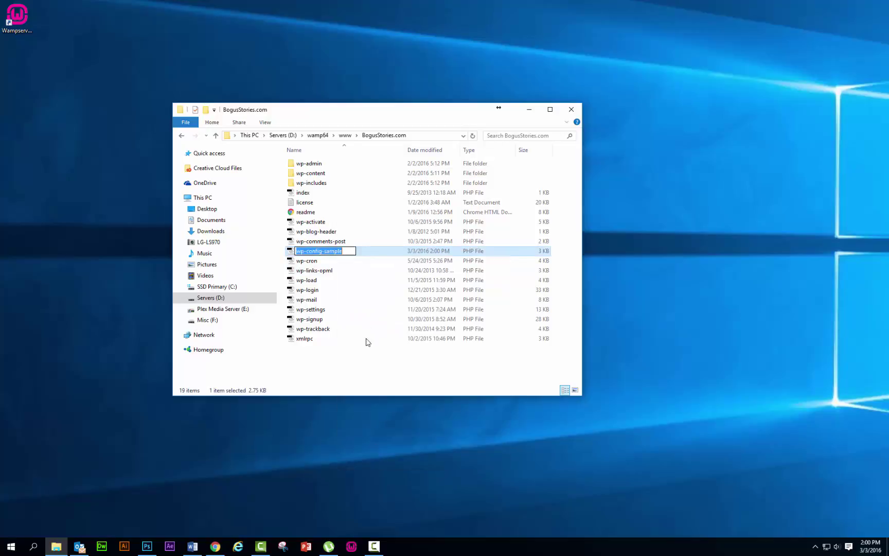
left_click(322, 251)
left_click_drag(322, 251, 360, 249)
key("Delete")
left_click(367, 273)
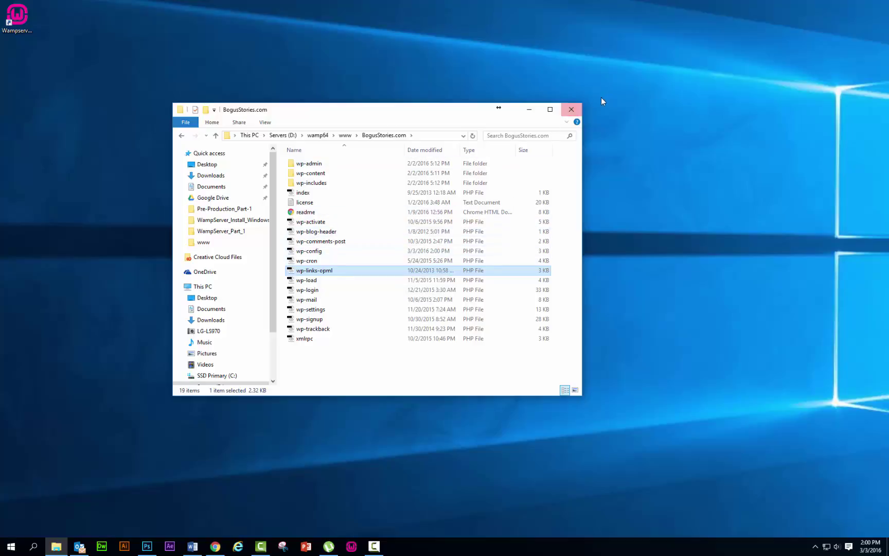
- Close the BogusStories.com folder window and the phpMyAdmin tab in Chrome
left_click(573, 109)
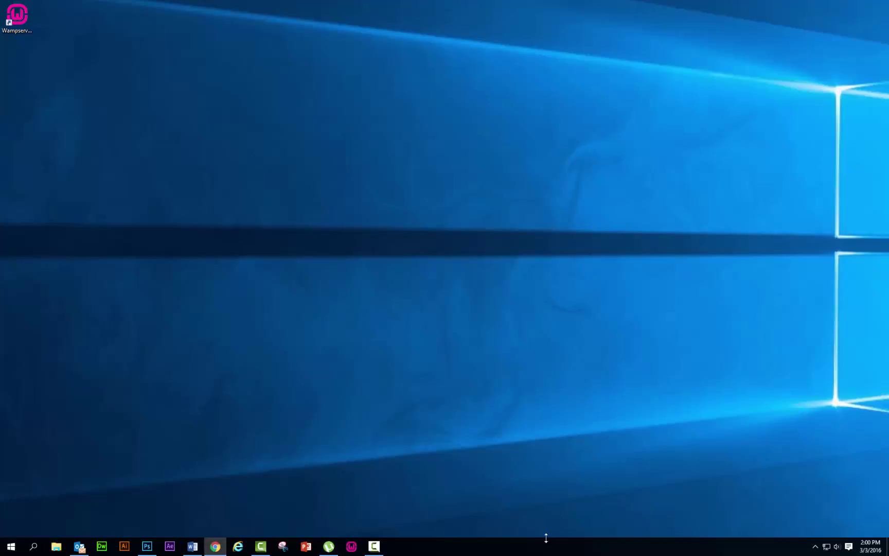
left_click(216, 546)
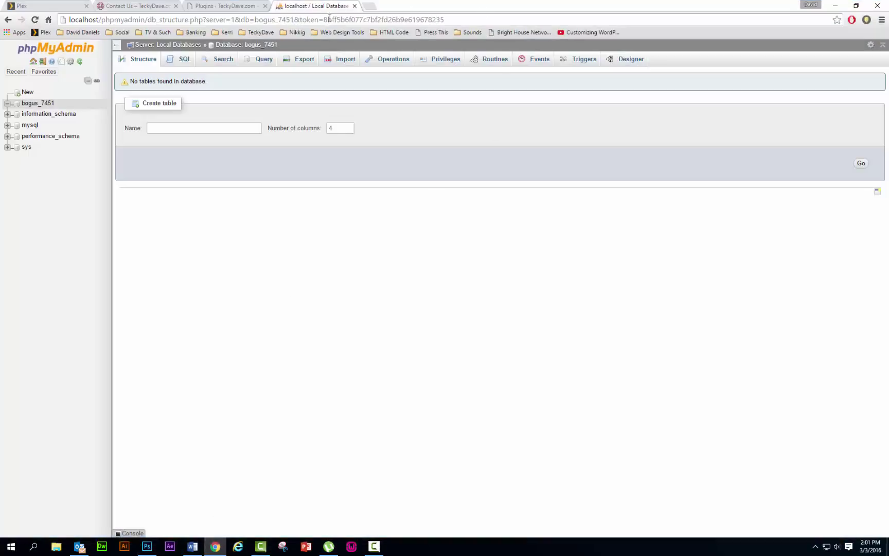
left_click(355, 6)
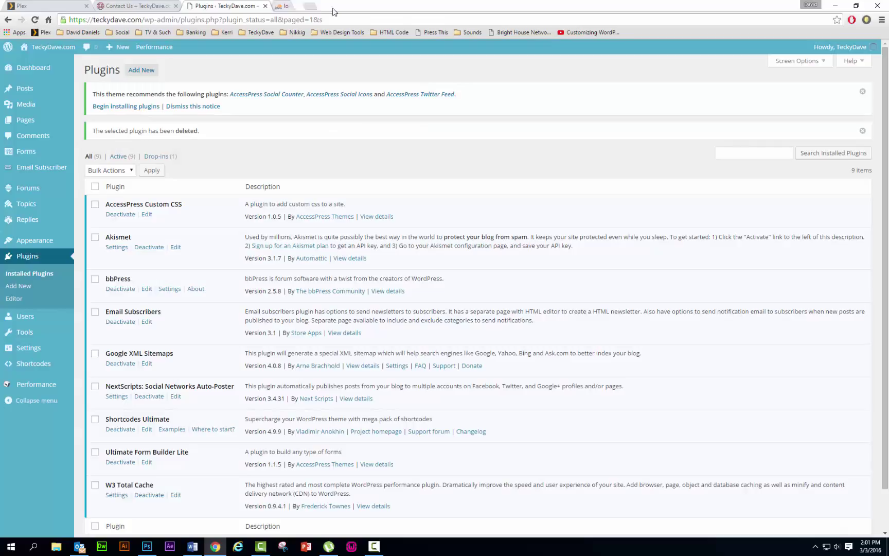
left_click(153, 7)
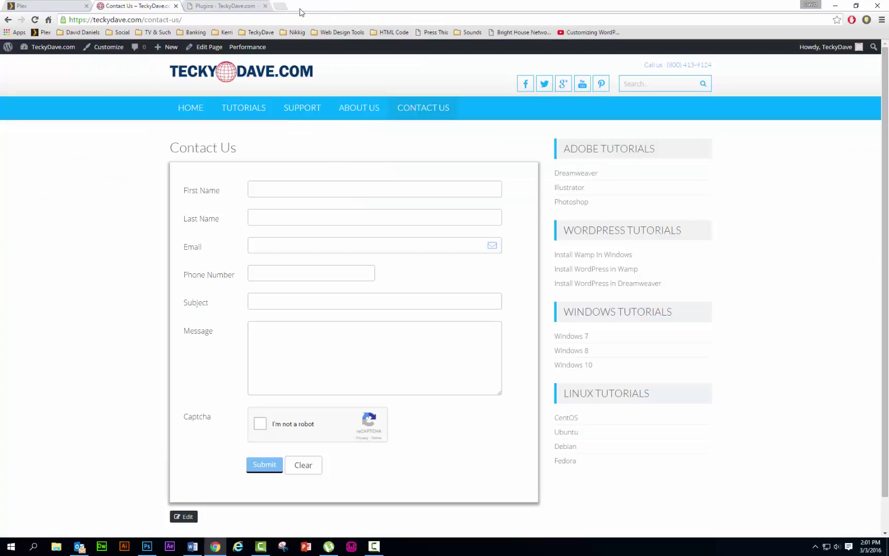
- Load localhost/BogusStories.com/php-admin/install.php in a new tab, which returns 404 Not Found
left_click(280, 6)
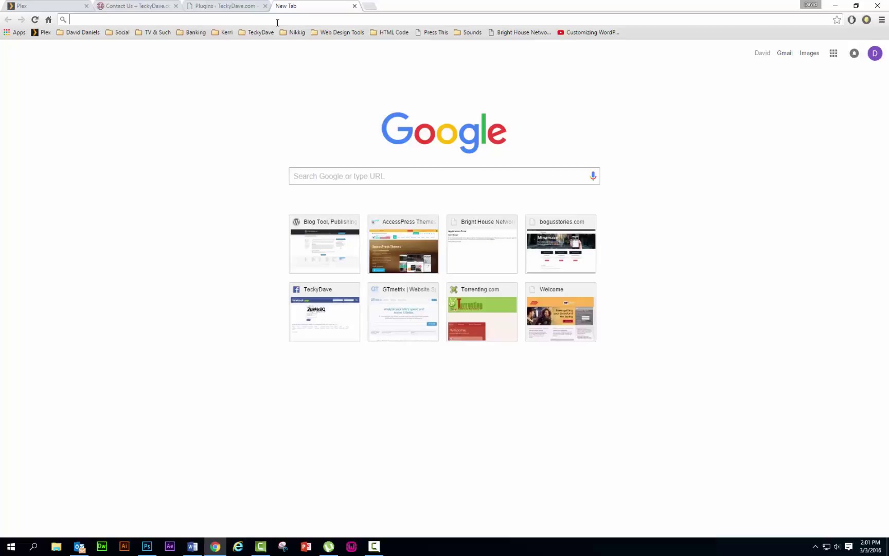
type("local")
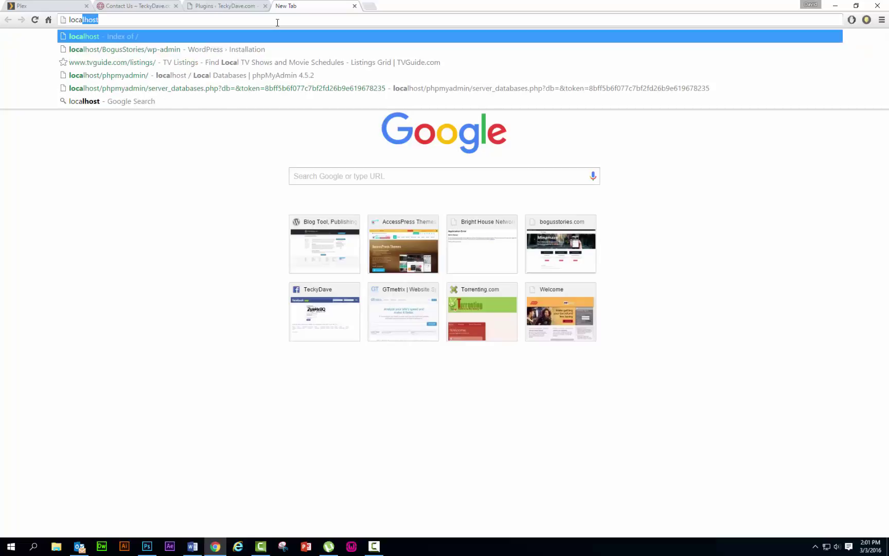
type("host")
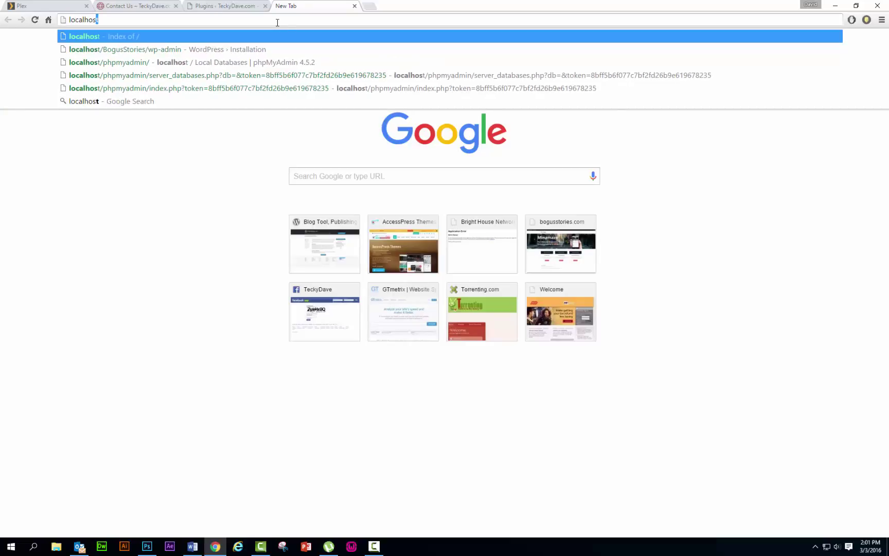
type("/")
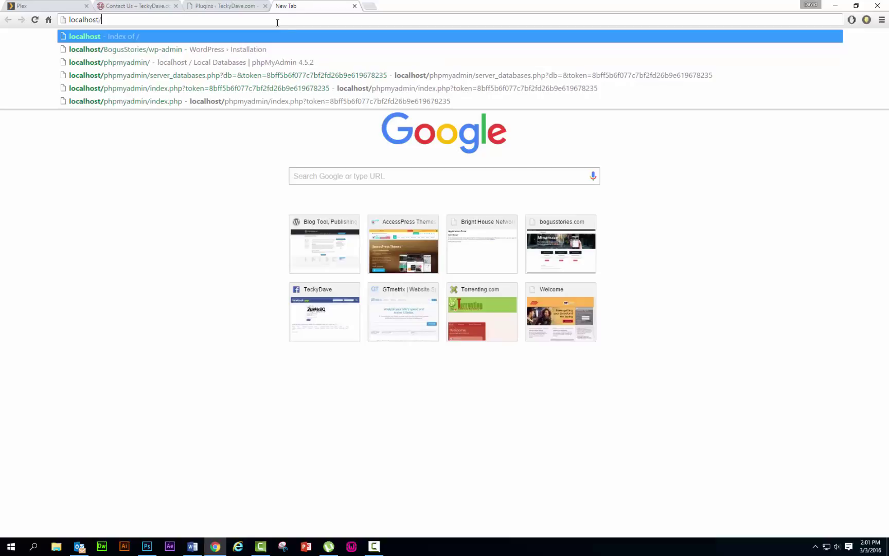
type("B")
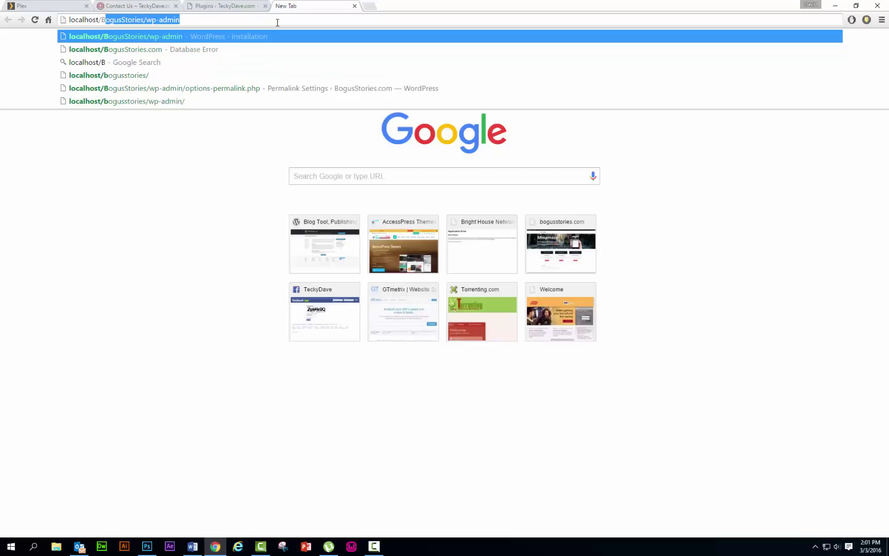
type("ogusS")
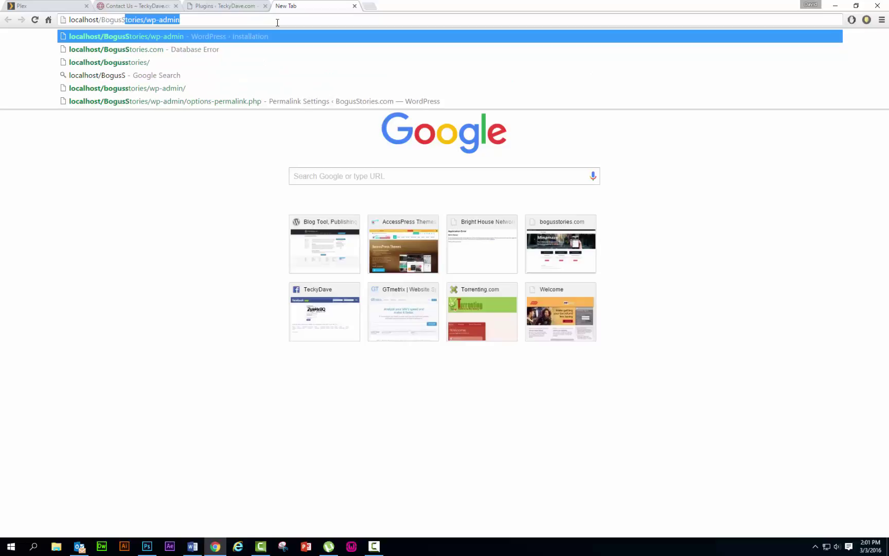
type("tories")
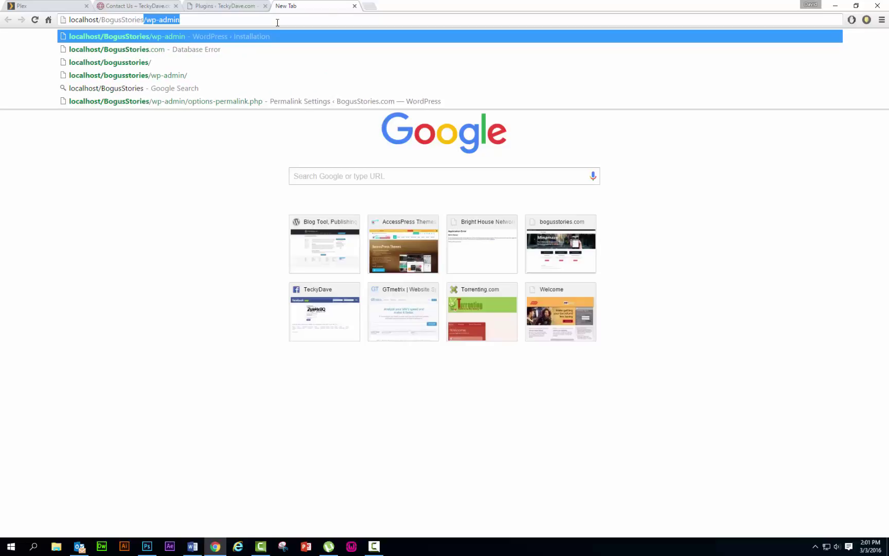
type(".com/")
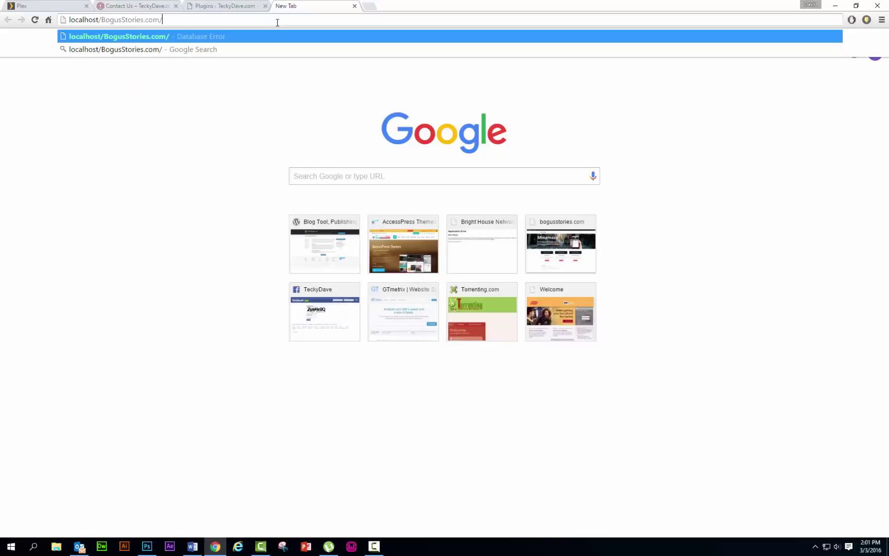
type("php-")
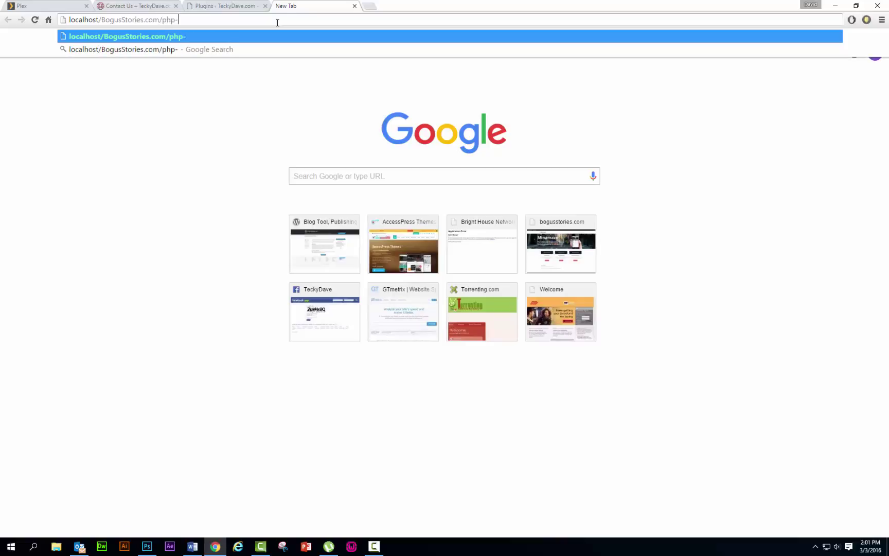
type("admin/")
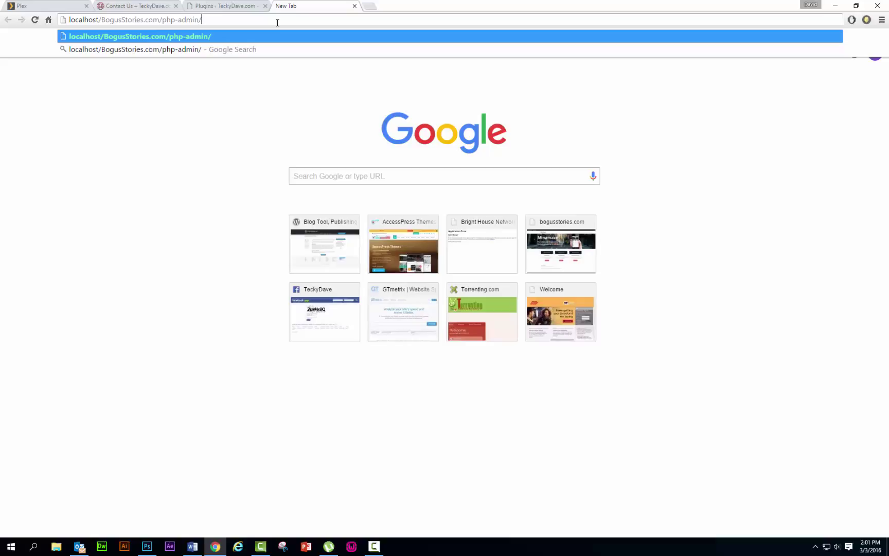
type("in")
type("stall.")
type("php")
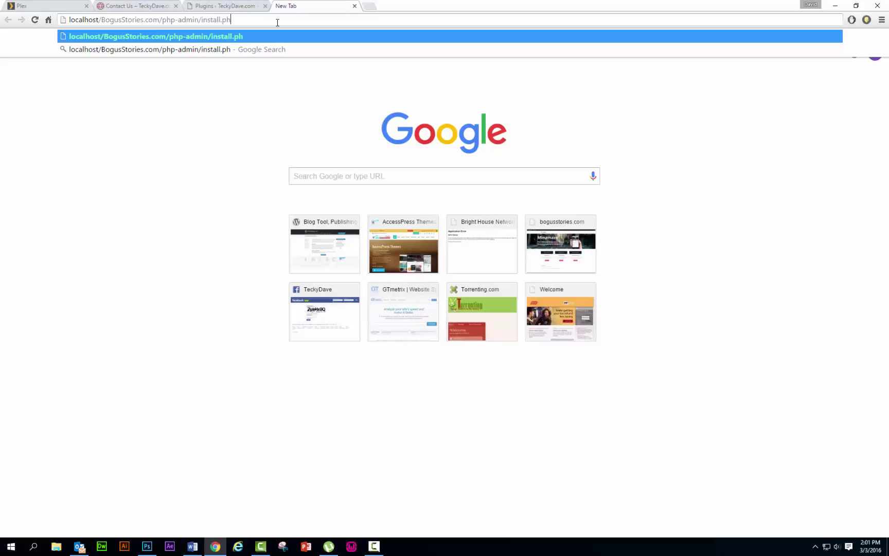
key("Return")
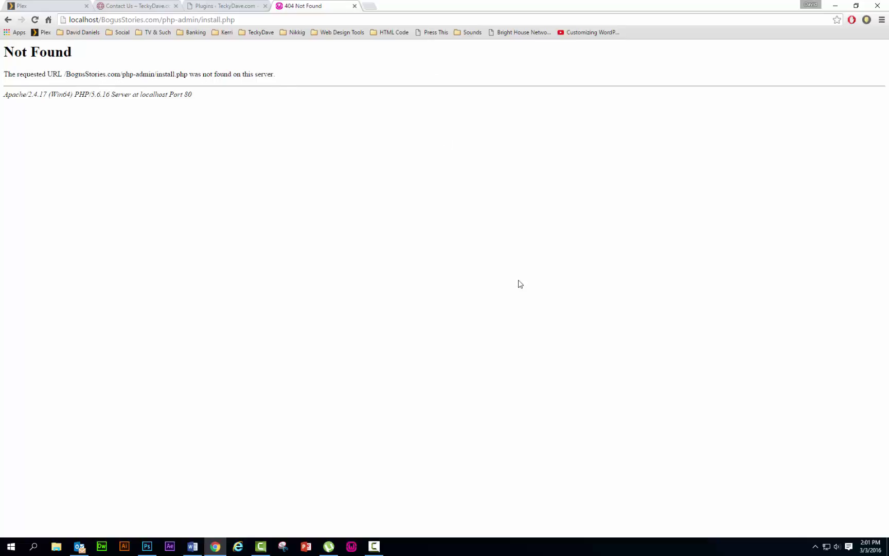
- Exit WampServer from the tray, replace the 404 tab with a new tab, and minimize Chrome
left_click(815, 547)
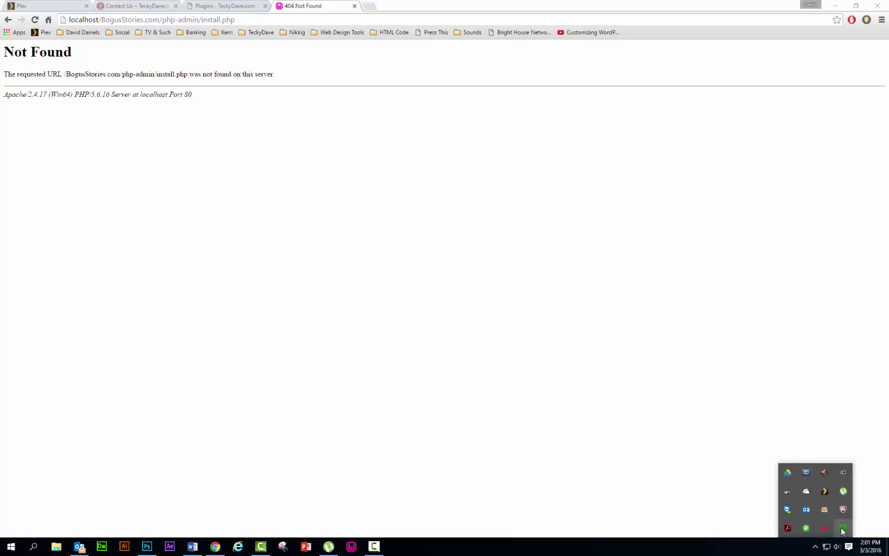
right_click(842, 529)
left_click(841, 524)
left_click(355, 6)
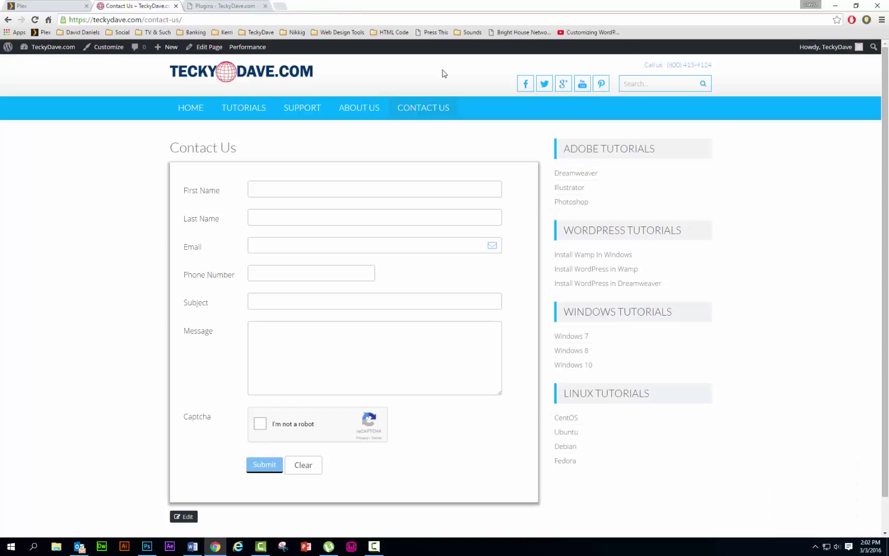
left_click(280, 6)
left_click(835, 6)
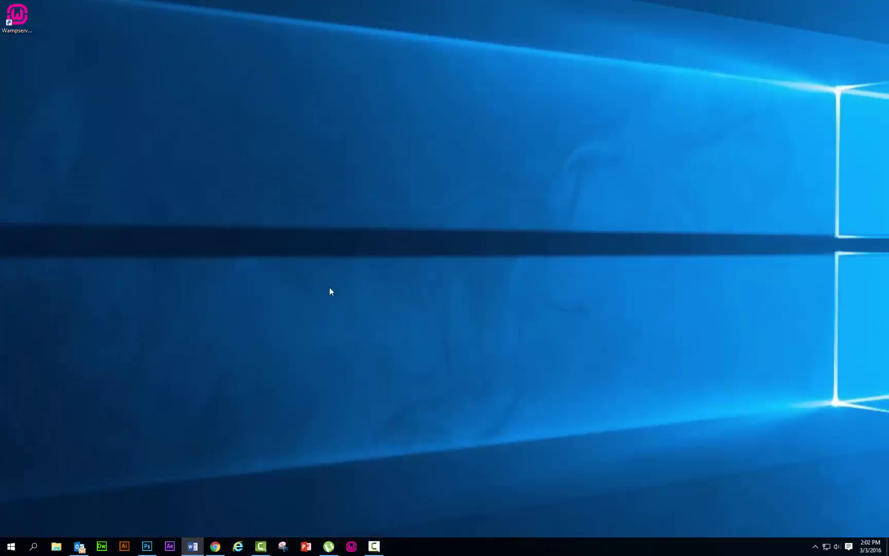
- Relaunch WampServer from the desktop icon with all services started, then restore Chrome
left_click(815, 546)
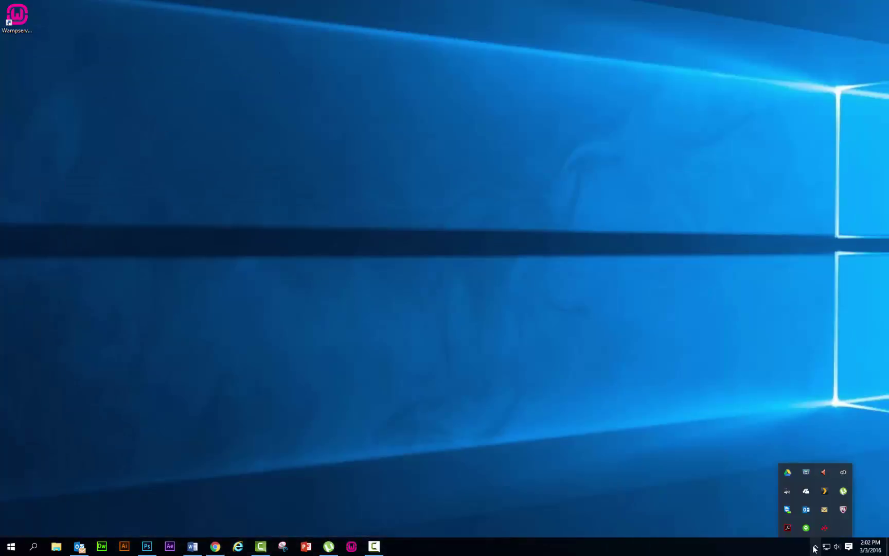
left_click(815, 548)
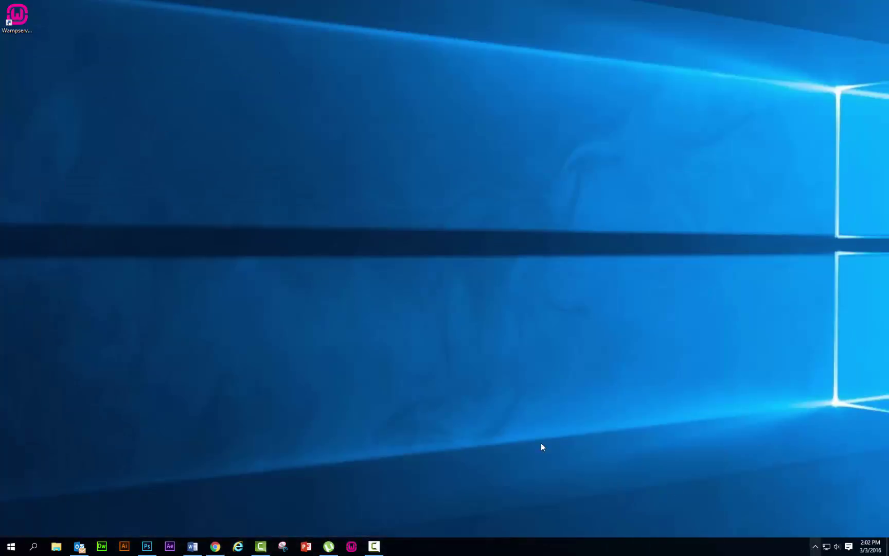
double_click(18, 21)
left_click(815, 548)
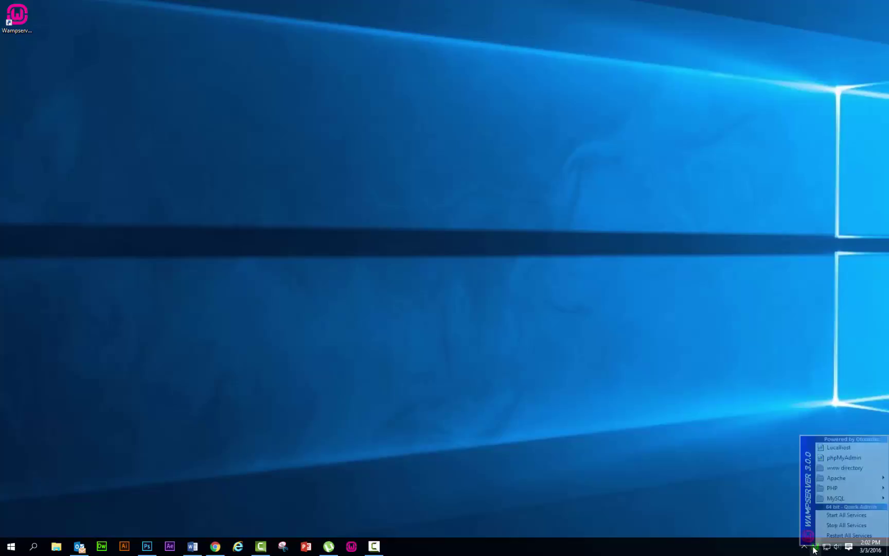
left_click(834, 515)
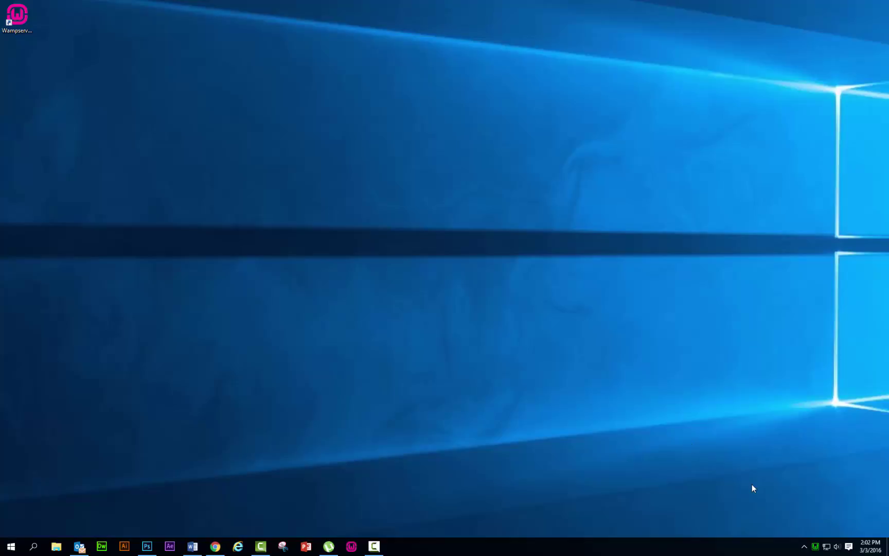
left_click(215, 547)
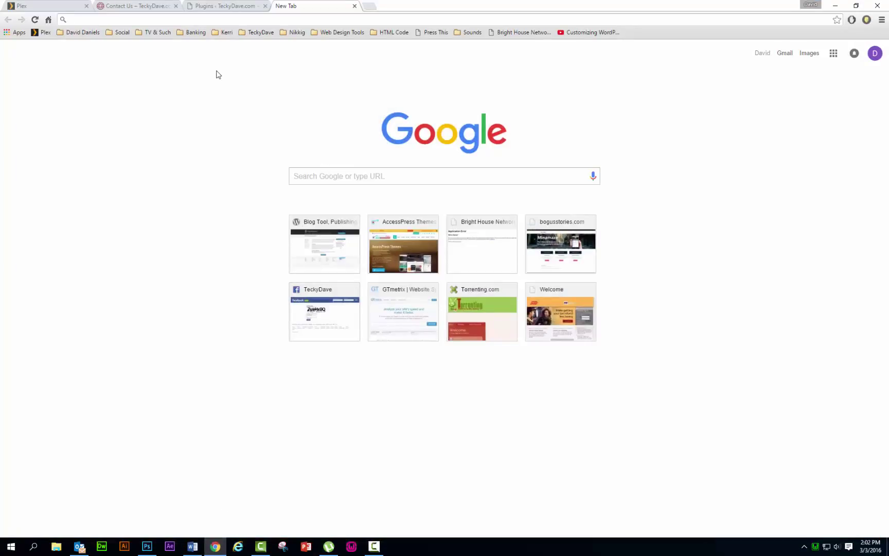
- Go to localhost/bogusstories.com/ to bring up the WordPress installer
left_click(194, 20)
type("local")
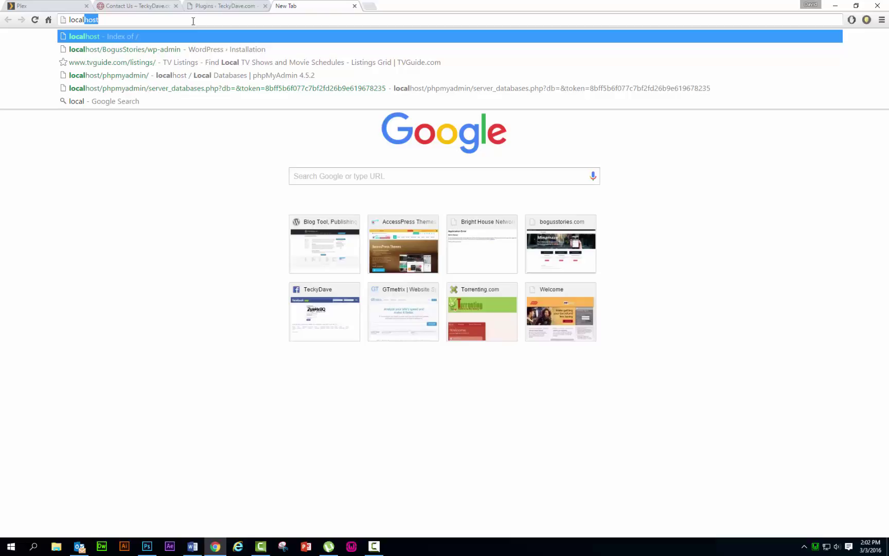
type("host")
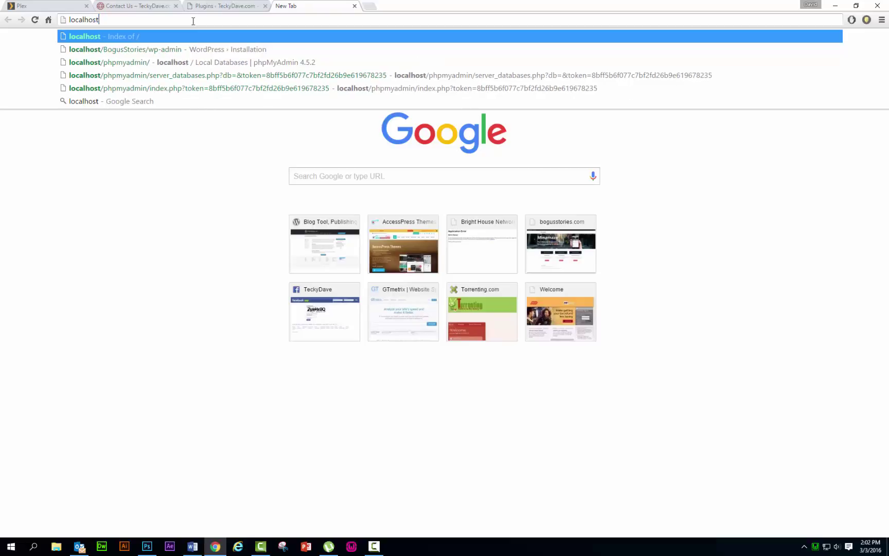
type("/bo")
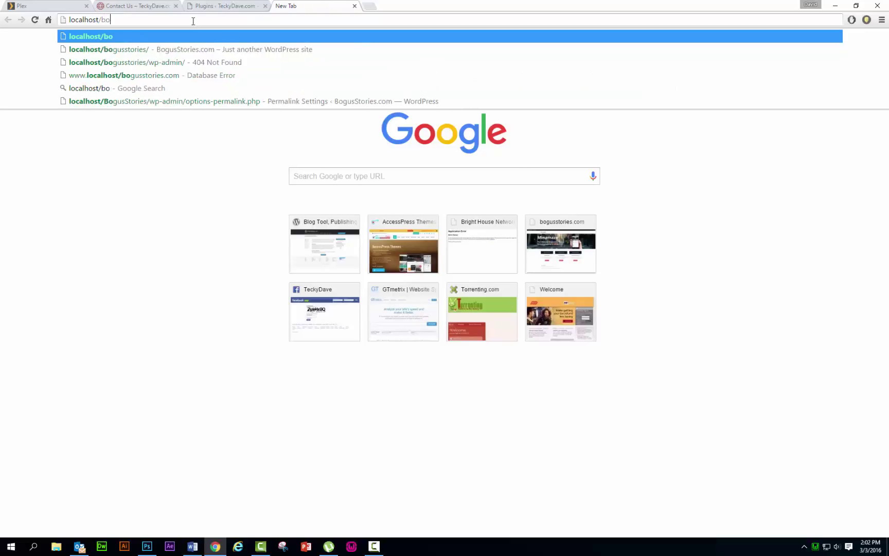
type("gusst")
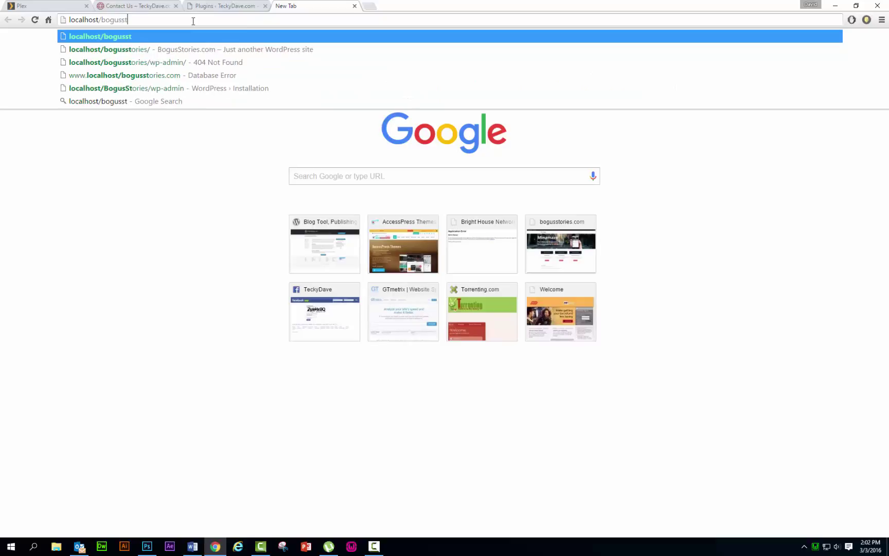
type("ories.com")
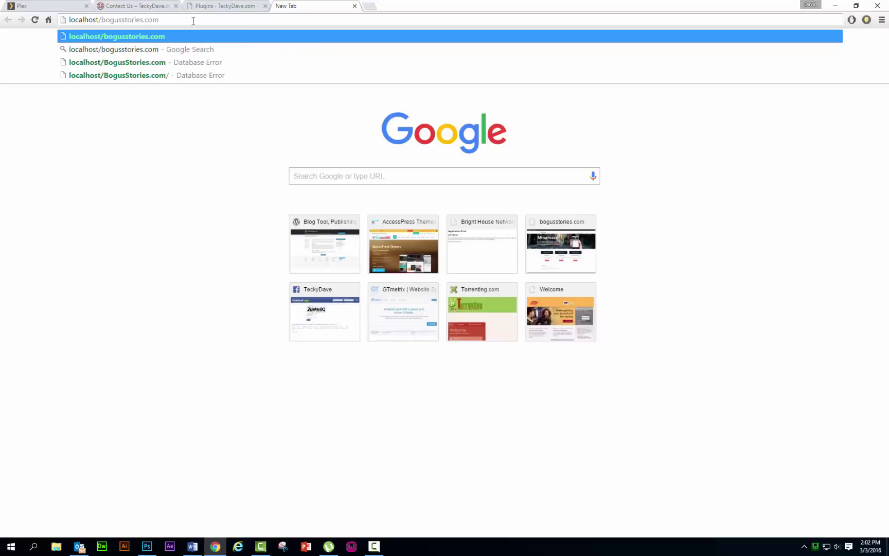
type("/")
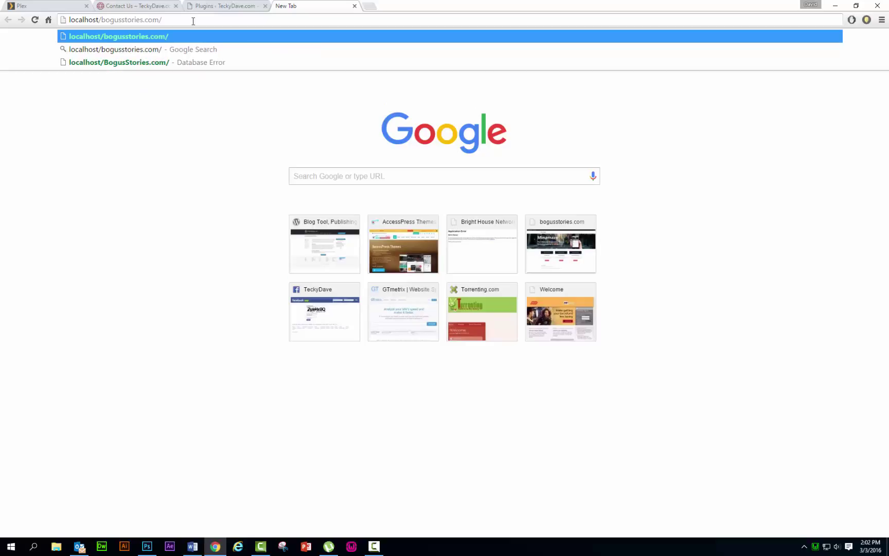
key("Return")
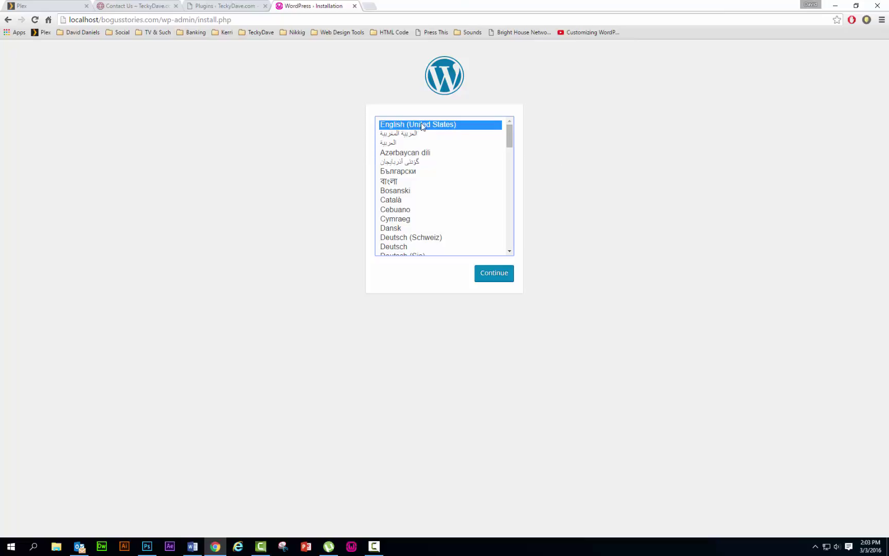
- Keep English and enter 'BogusStories.com' as the site title
left_click(504, 278)
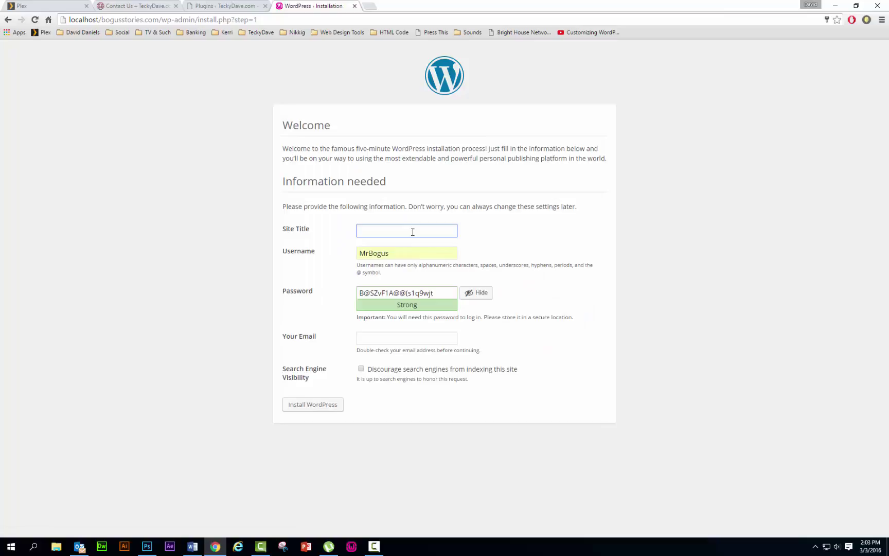
type("BogusStories.com")
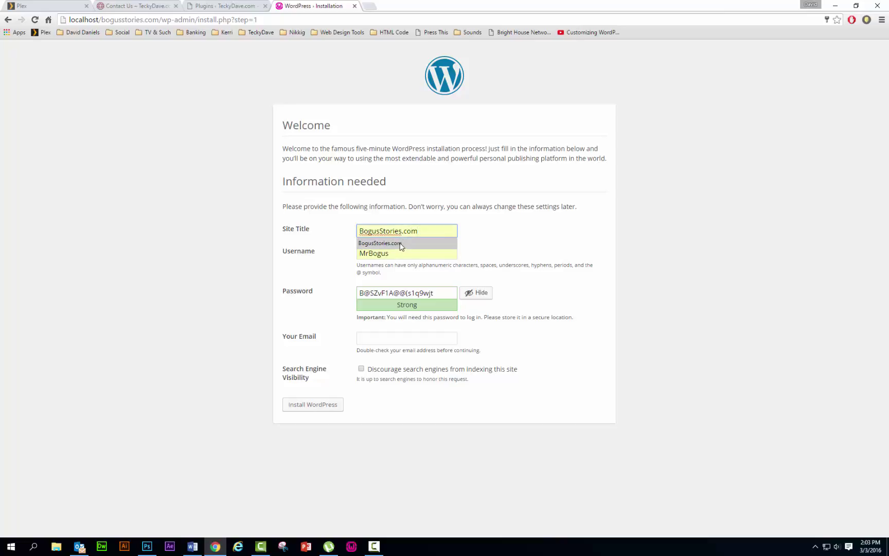
left_click(400, 244)
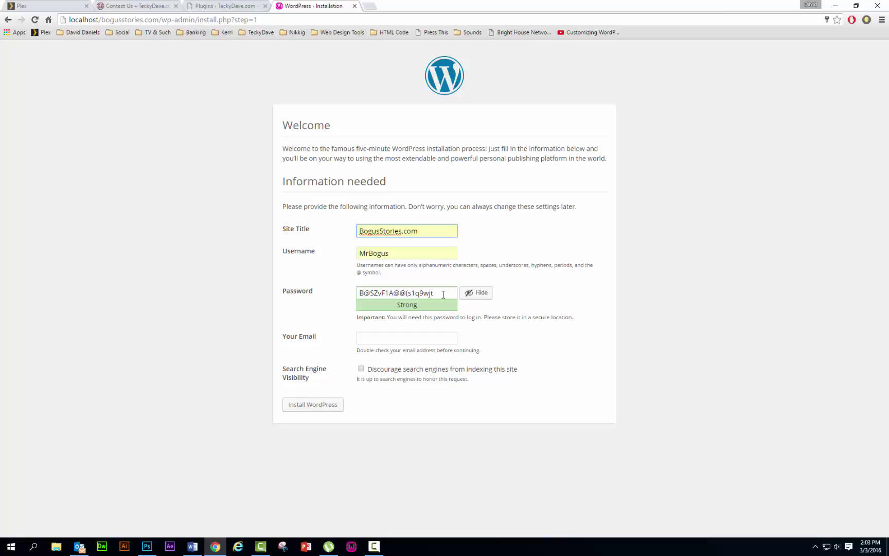
- Replace the generated admin password, pick the saved admin e-mail, and install WordPress
left_click_drag(443, 294, 333, 293)
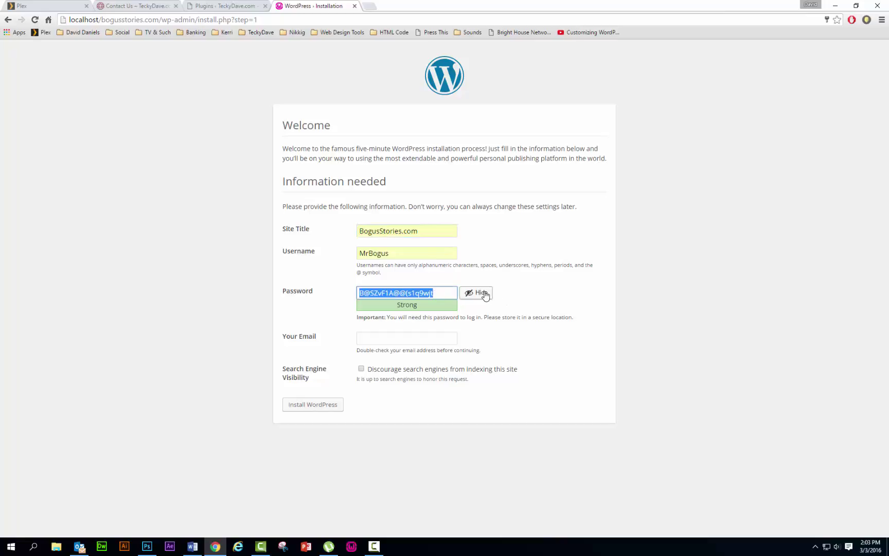
left_click(483, 293)
type("admin")
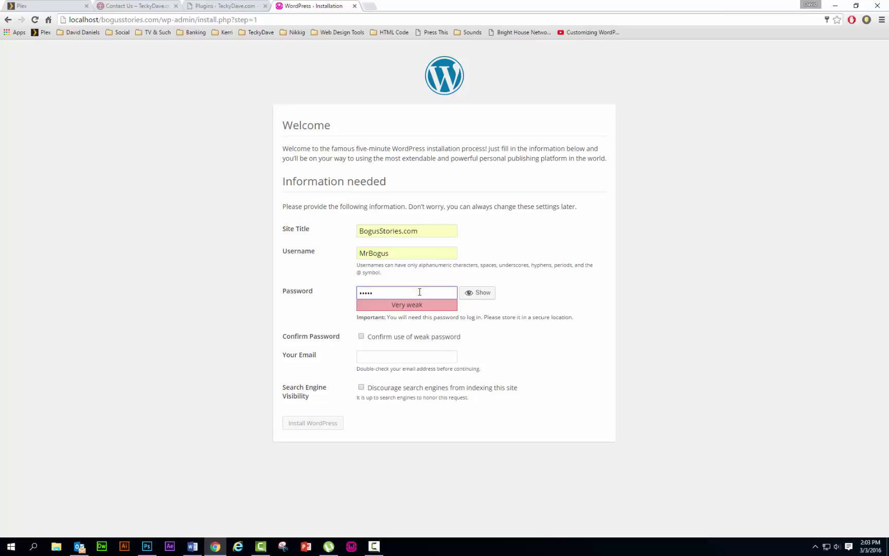
type("123!@")
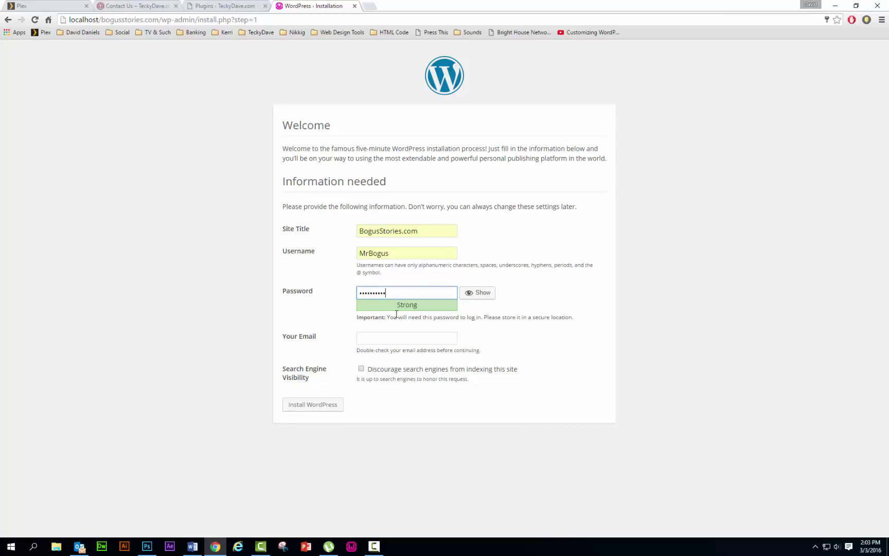
left_click(390, 342)
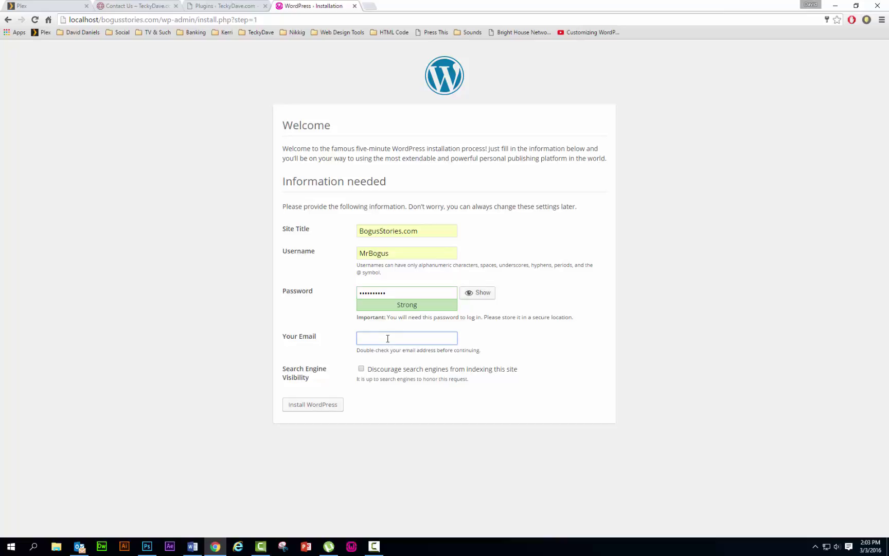
left_click(387, 338)
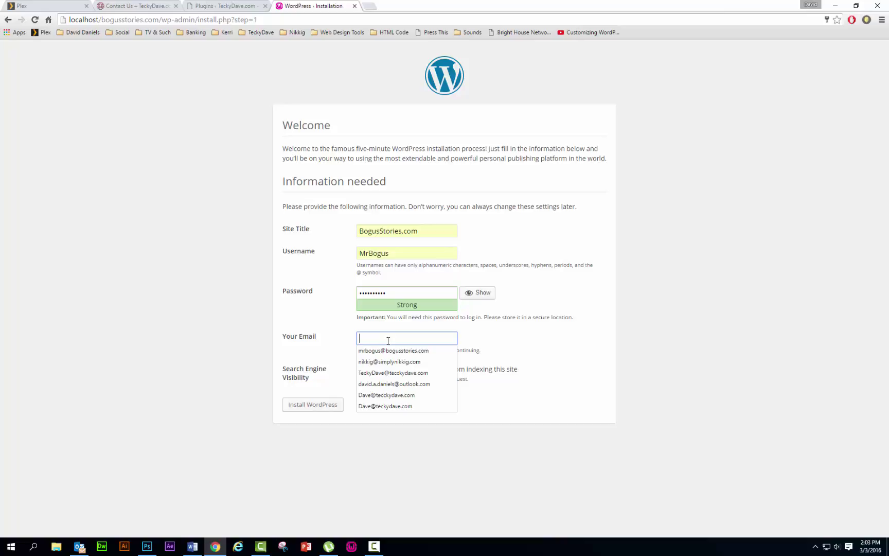
left_click(392, 373)
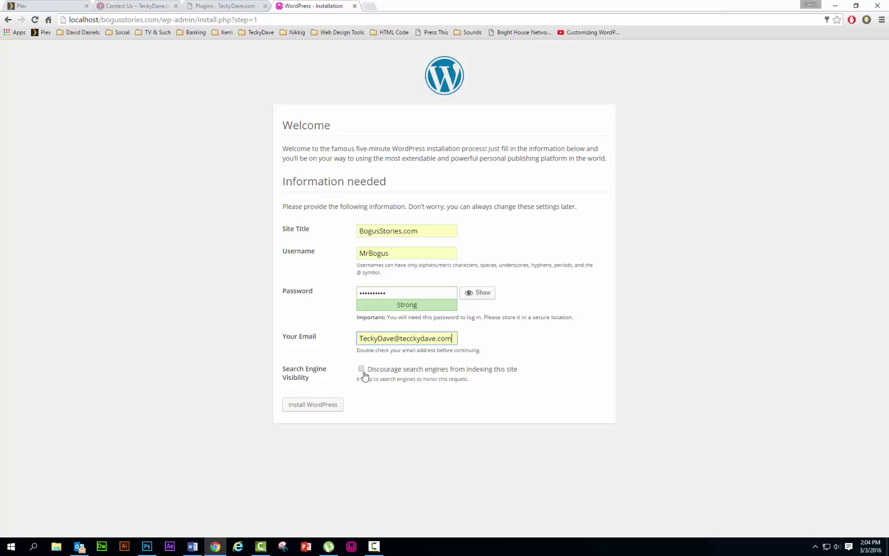
left_click(319, 409)
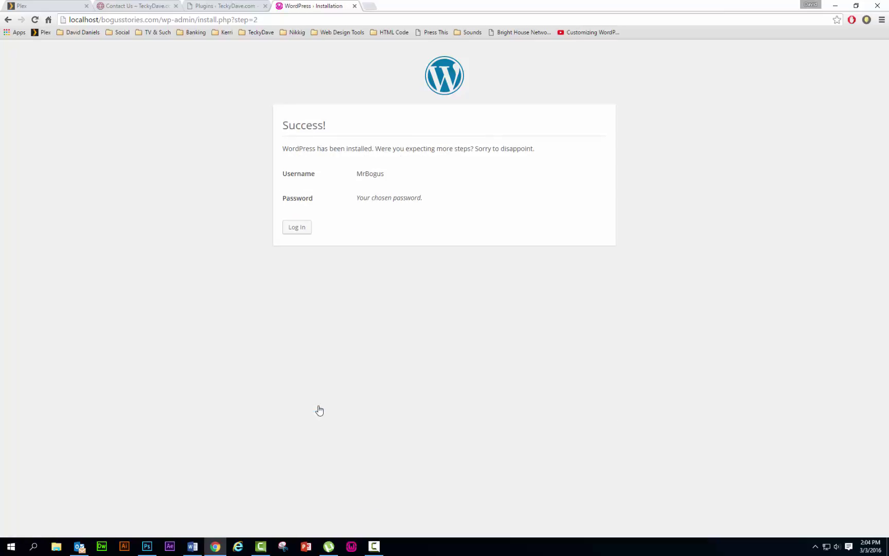
- Log in with the new admin password, ticking Remember Me
left_click(296, 227)
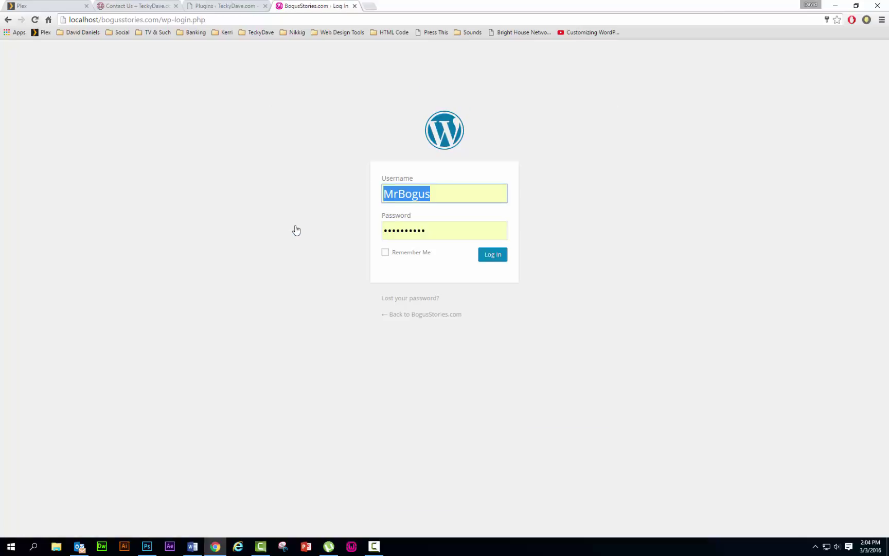
left_click(462, 237)
left_click_drag(462, 236, 297, 234)
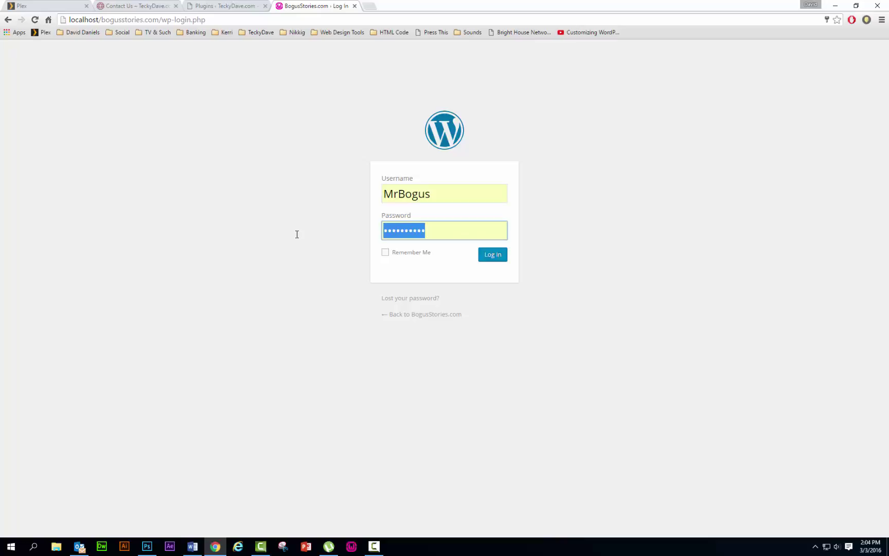
type("•••••")
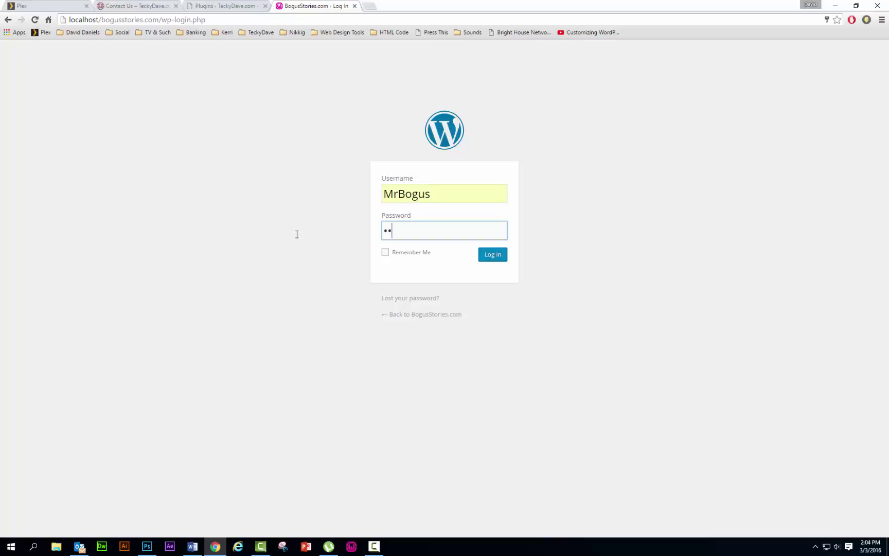
type("•••••")
left_click(384, 255)
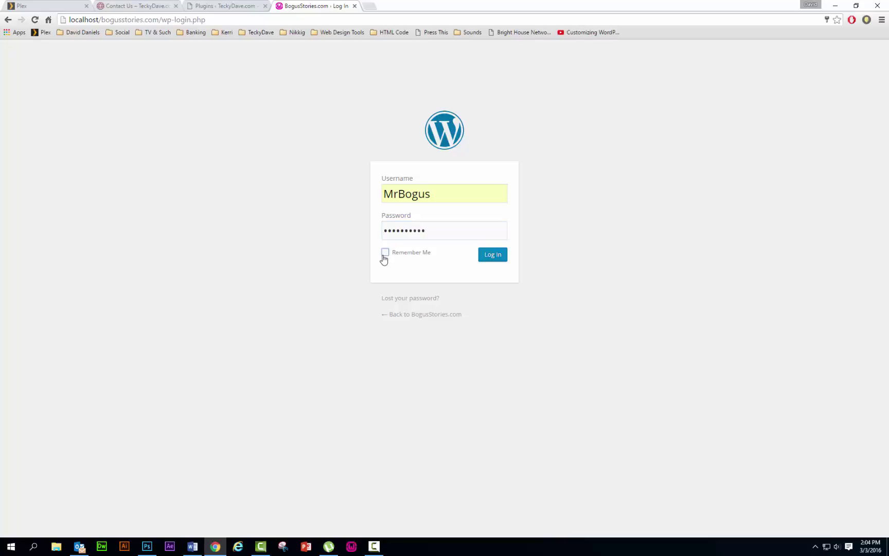
left_click(490, 255)
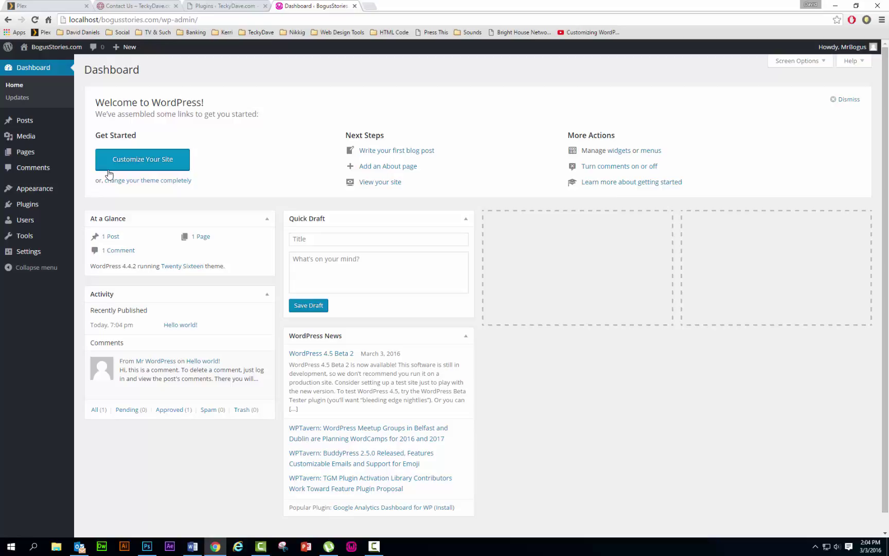
- Switch permalinks to Post name under Settings > Permalinks and save the change
mouse_move(31, 253)
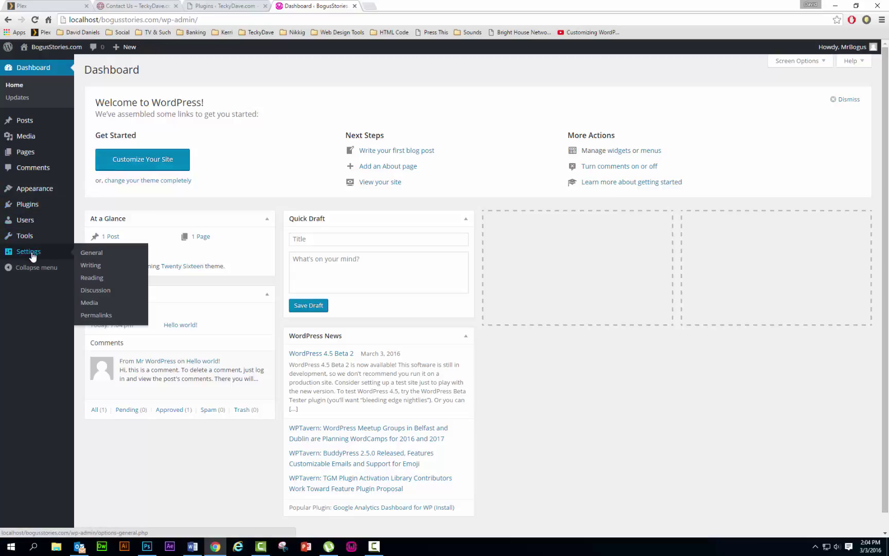
left_click(98, 316)
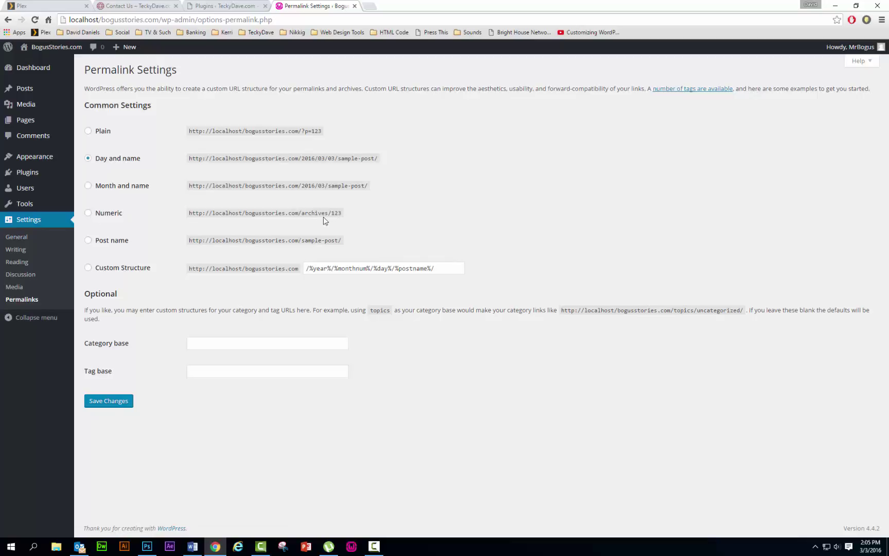
left_click(88, 240)
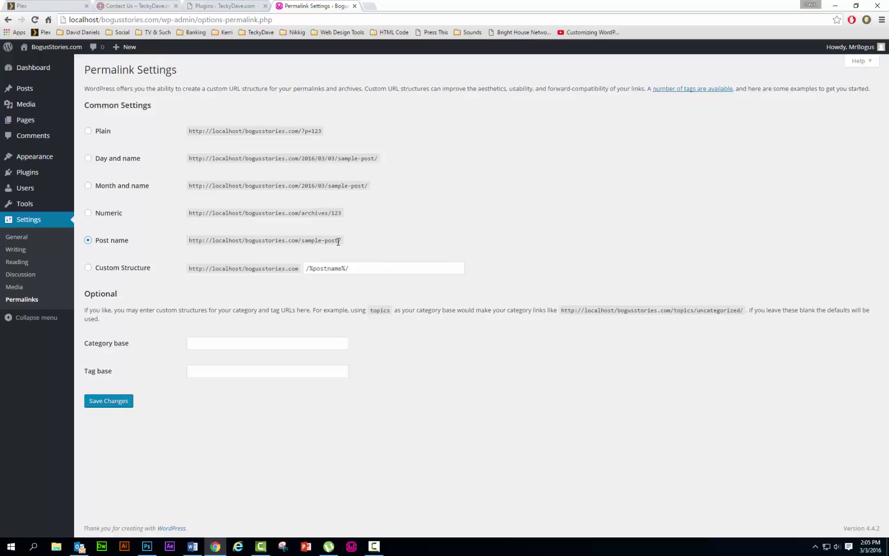
left_click(123, 401)
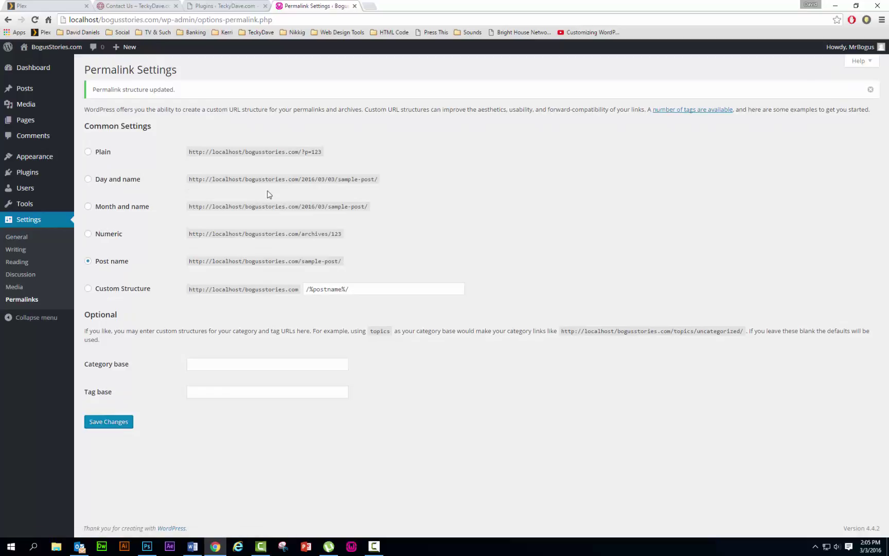
mouse_move(57, 49)
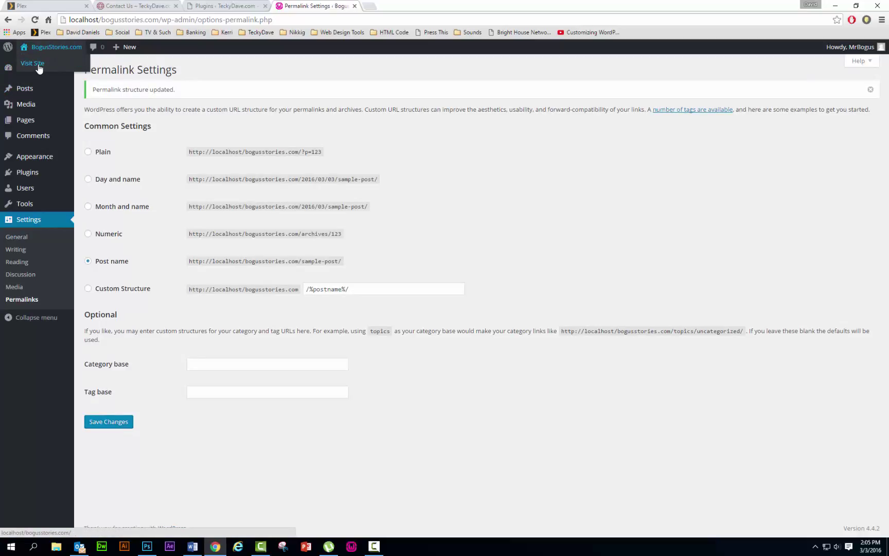
- Visit the live BogusStories.com homepage from the admin bar to see Hello world!
left_click(38, 66)
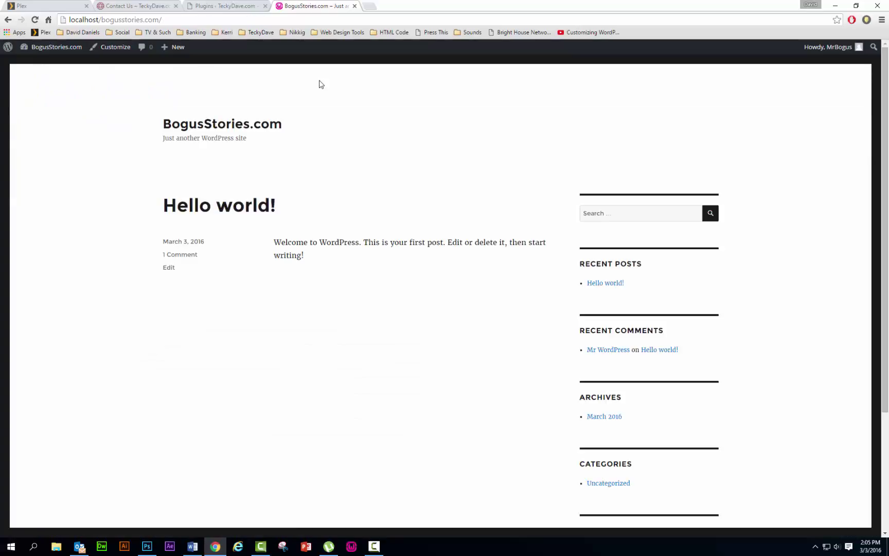